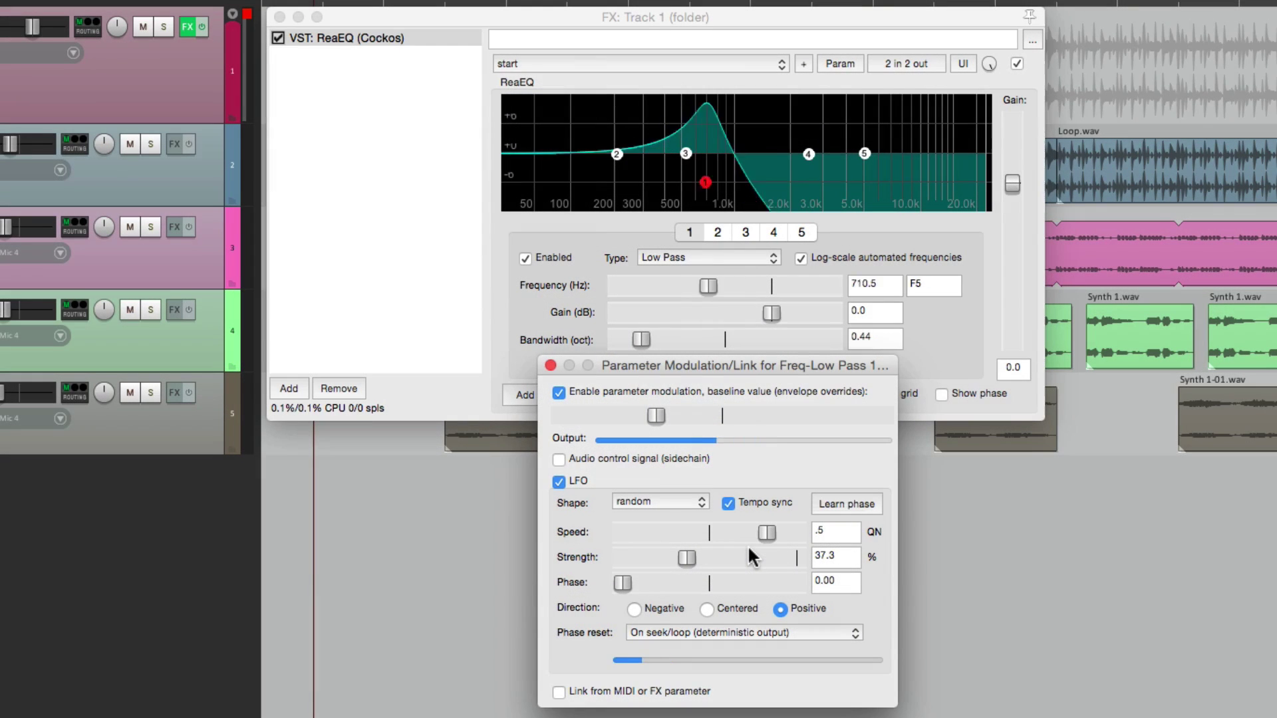
Replace the LFO modulation with linking from a MIDI or FX parameter and review the available MIDI link sources
left_click(562, 481)
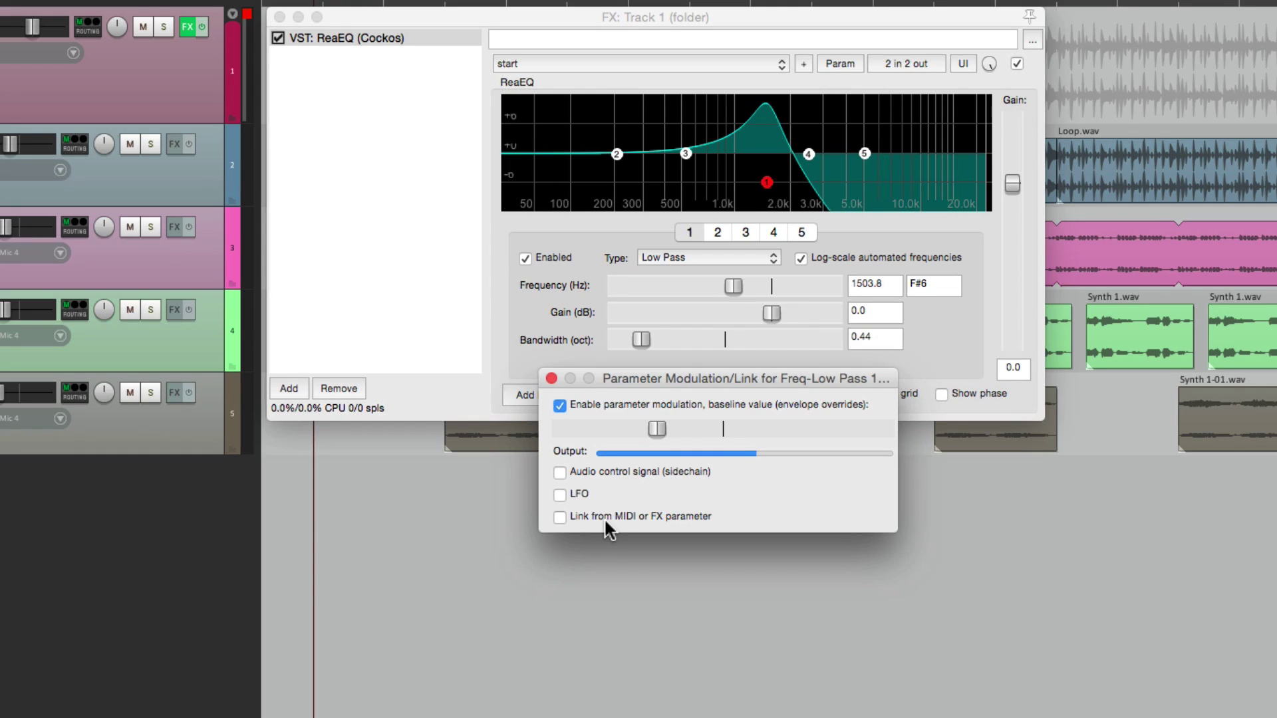
left_click(560, 517)
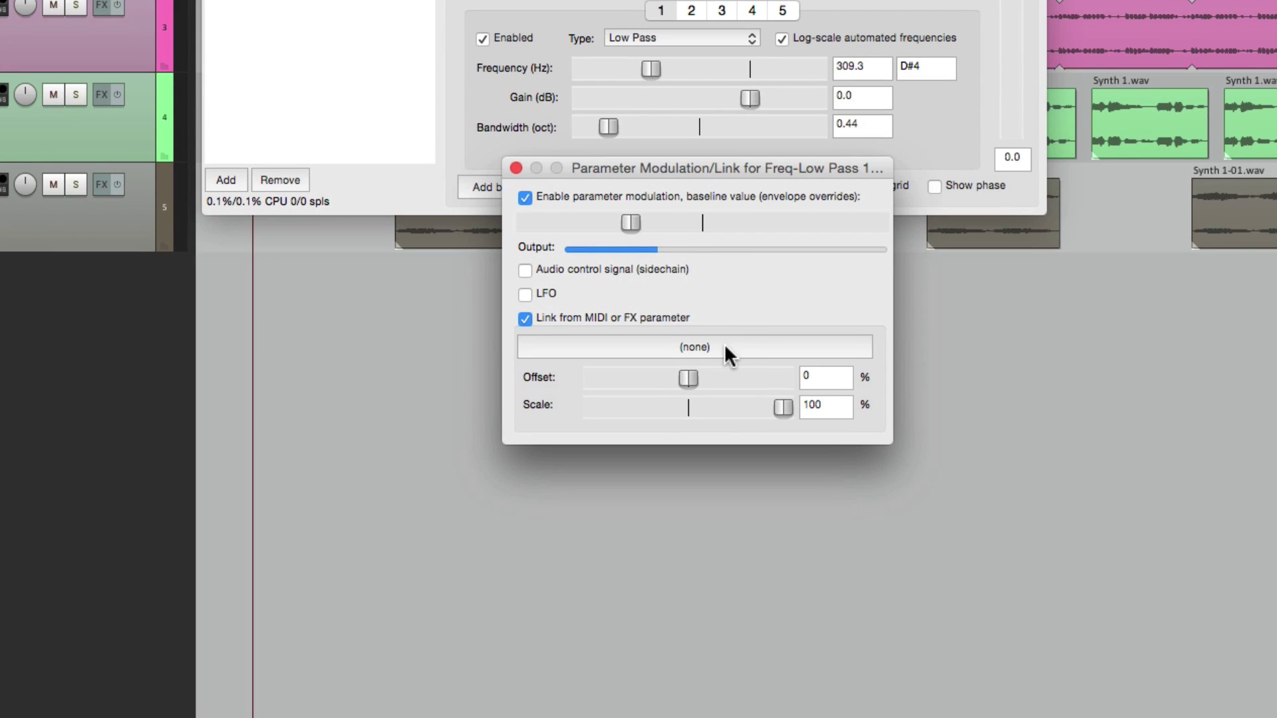
left_click(724, 343)
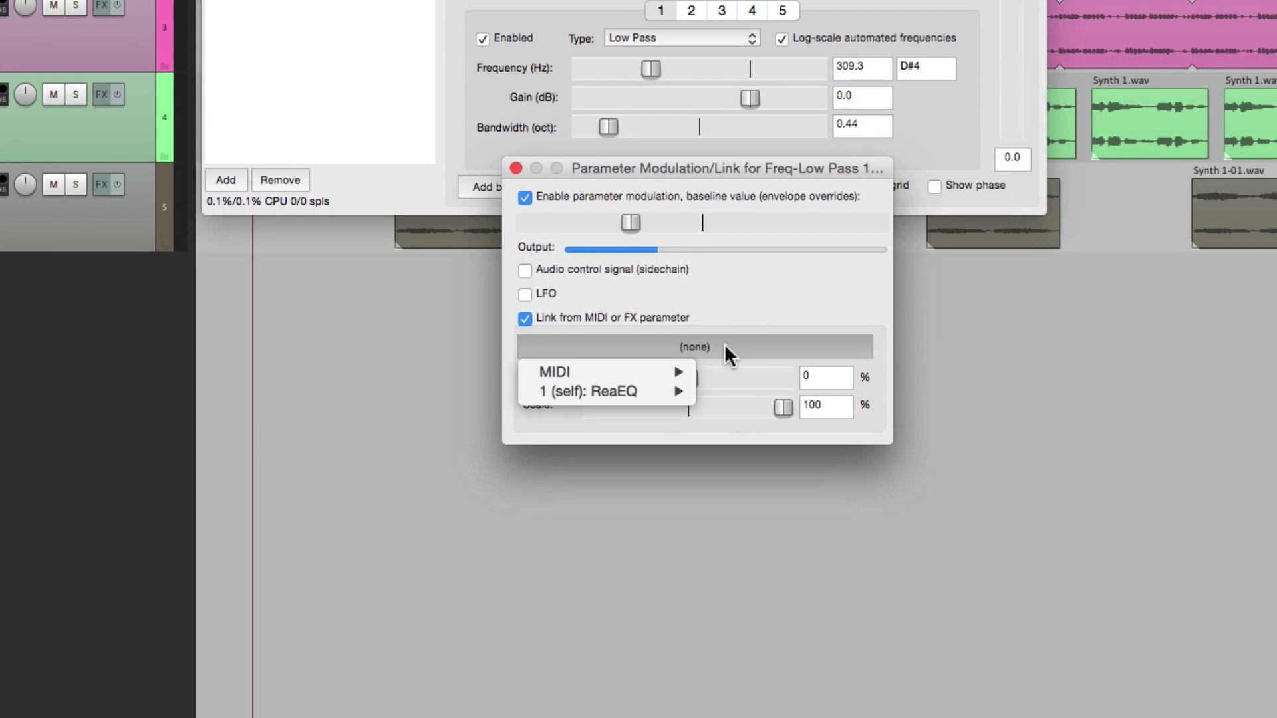
mouse_move(686, 377)
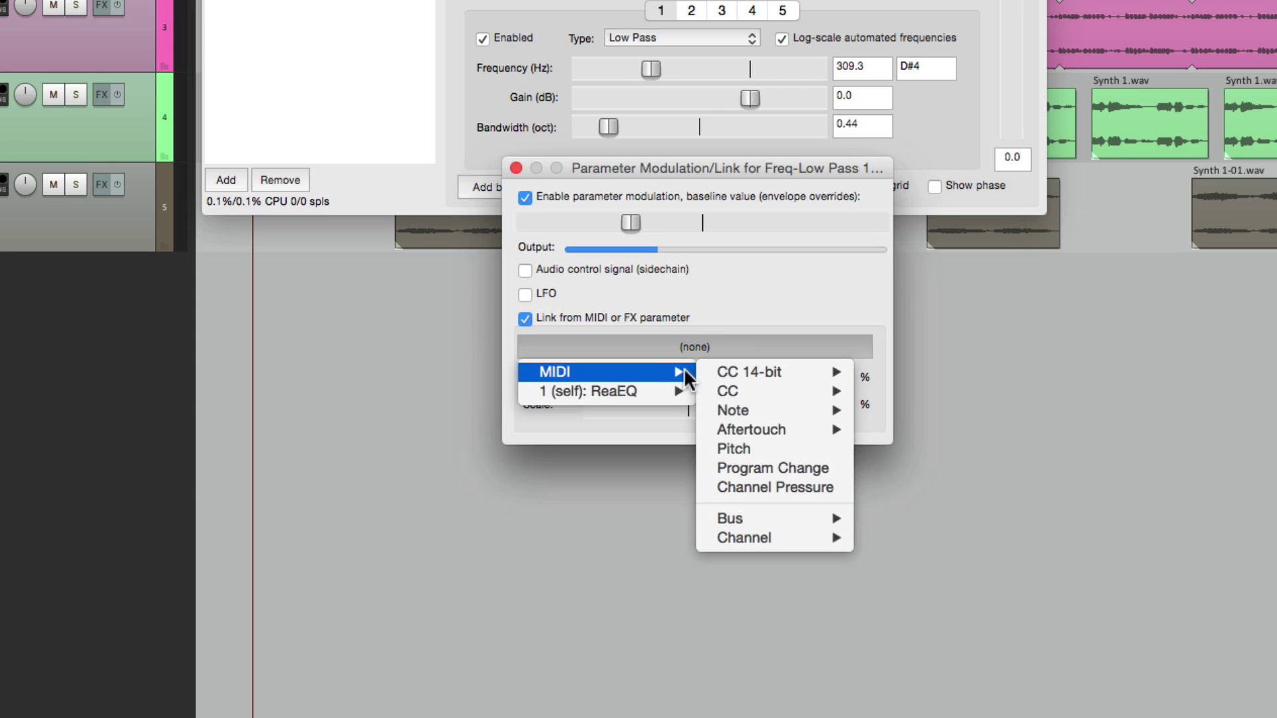
mouse_move(748, 374)
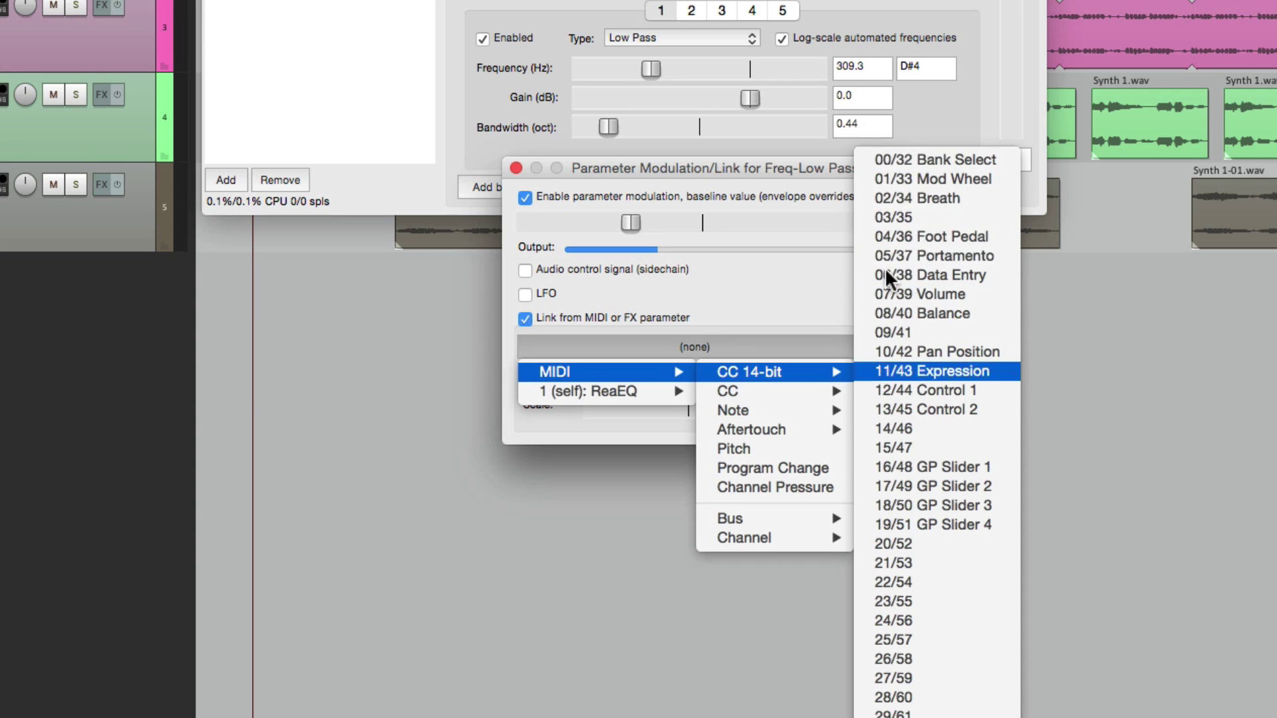
mouse_move(775, 410)
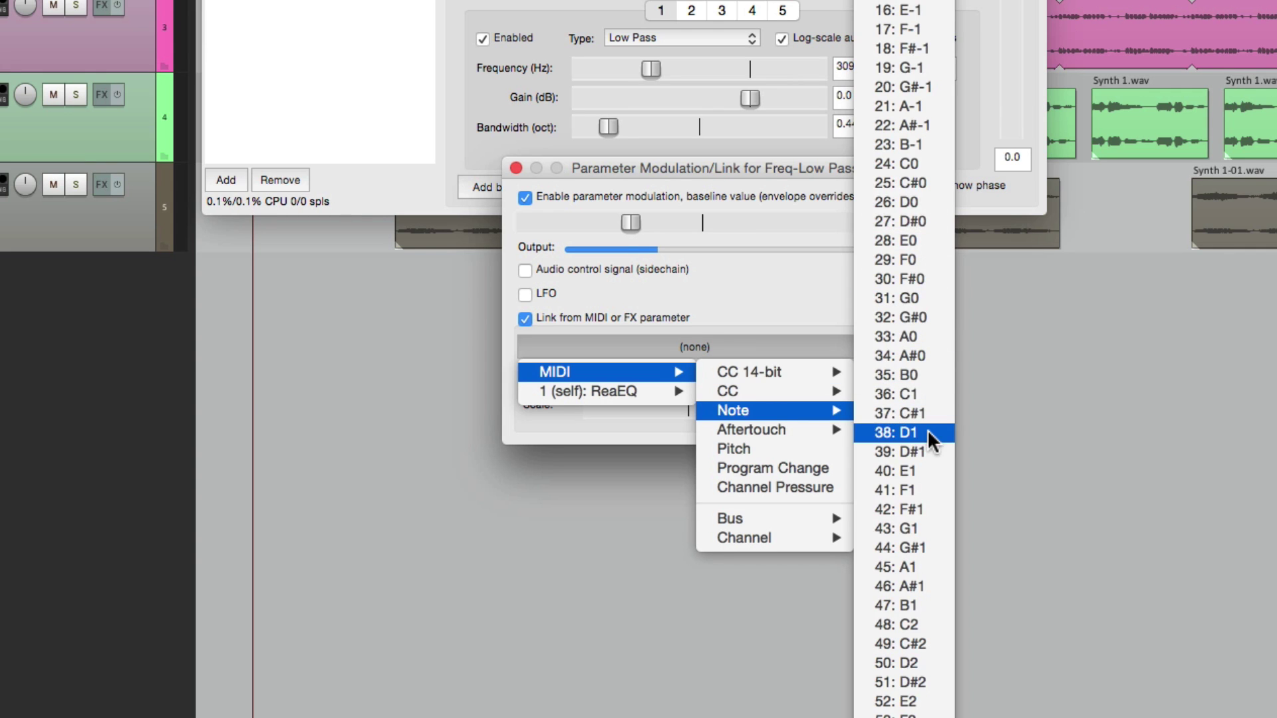
mouse_move(823, 436)
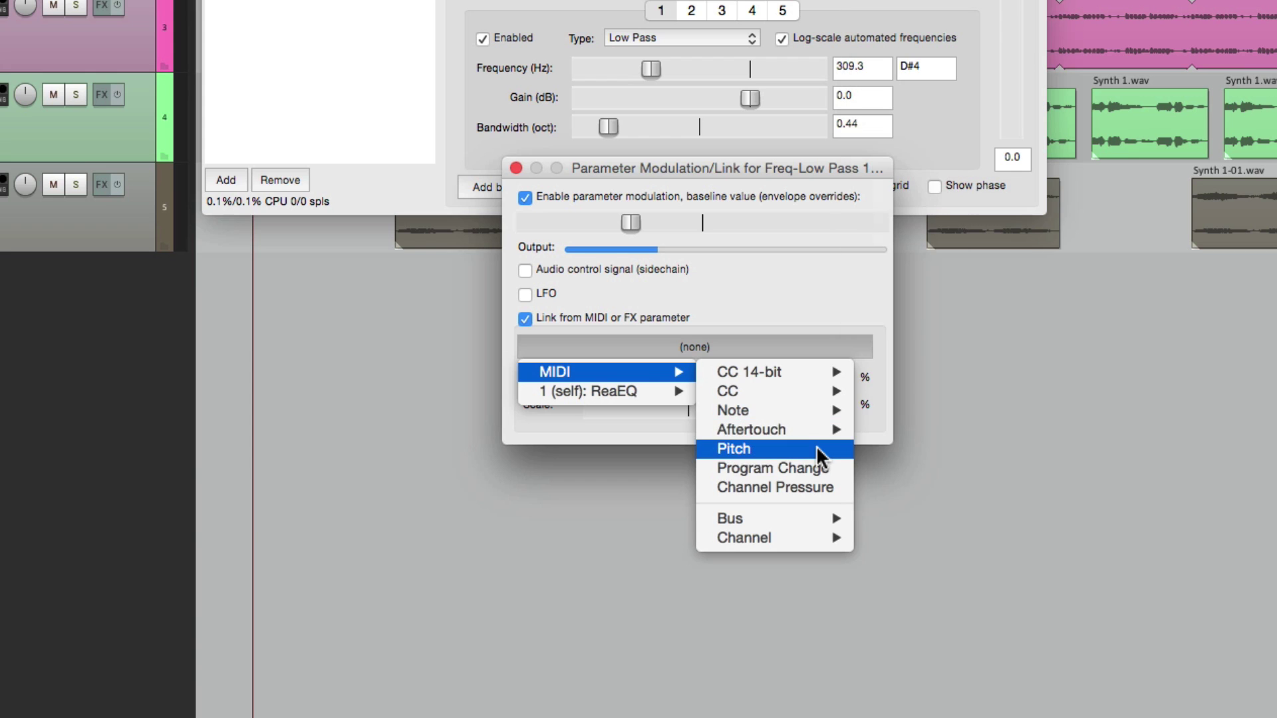
left_click(767, 310)
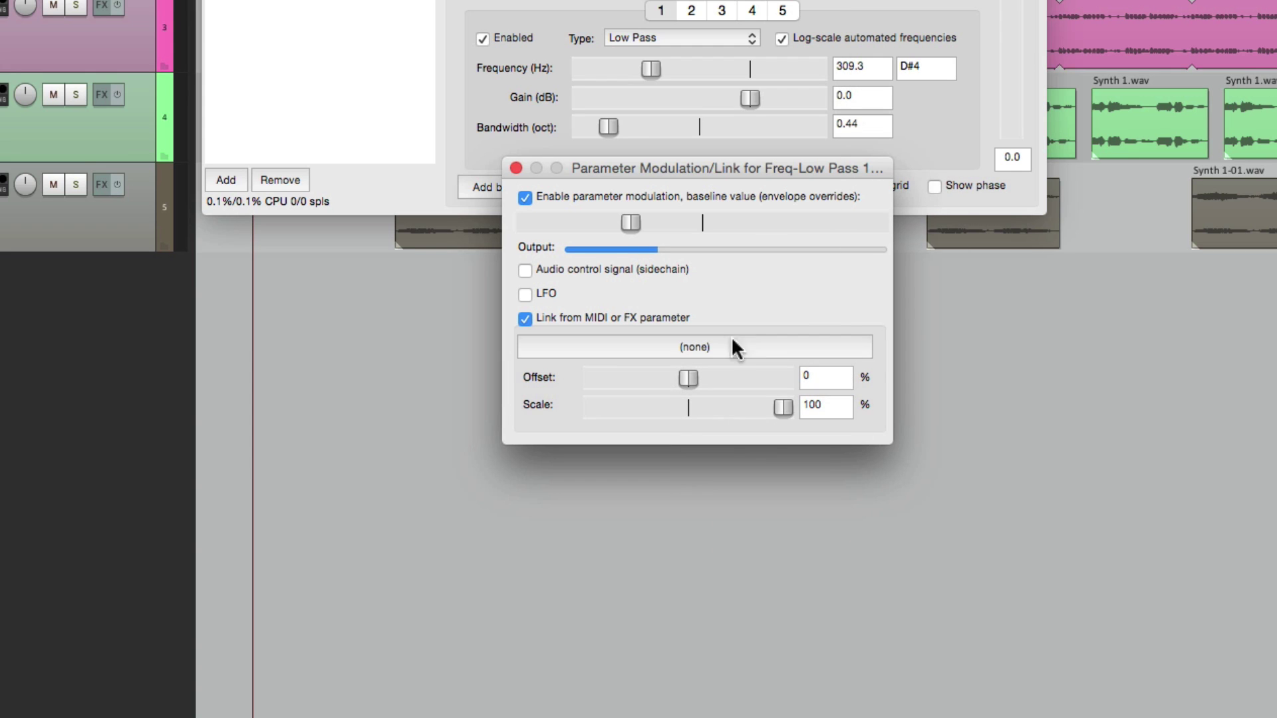
Link the low-pass frequency to ReaEQ's own Freq-Low Shelf 2 parameter
left_click(668, 344)
mouse_move(641, 392)
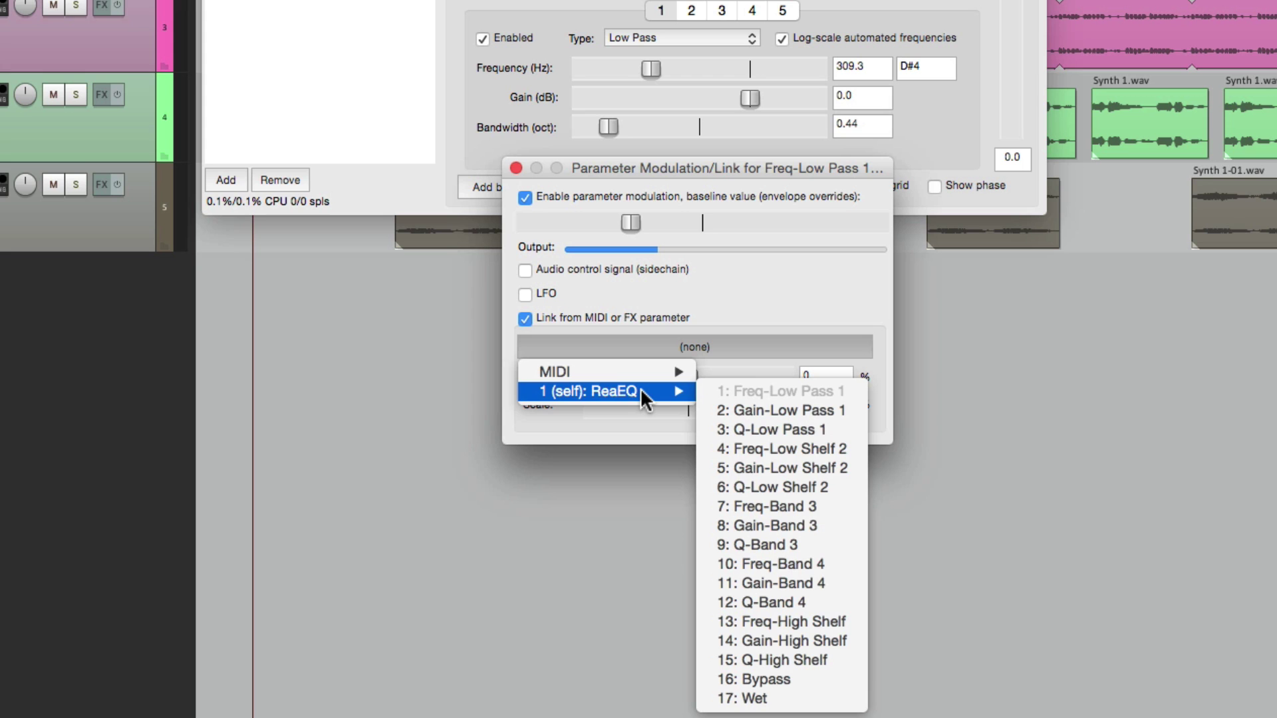
left_click(732, 452)
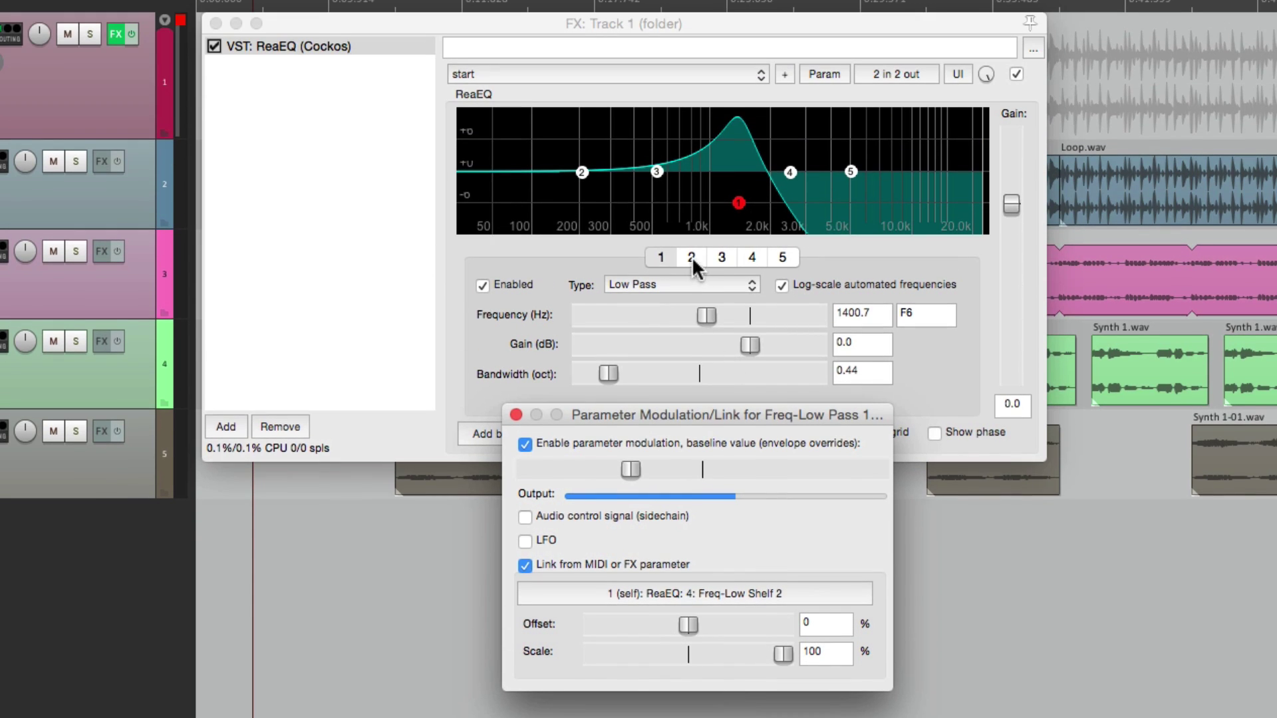
Change EQ band 2 to a High Pass filter with a bandwidth of 0.51 octaves
left_click(692, 258)
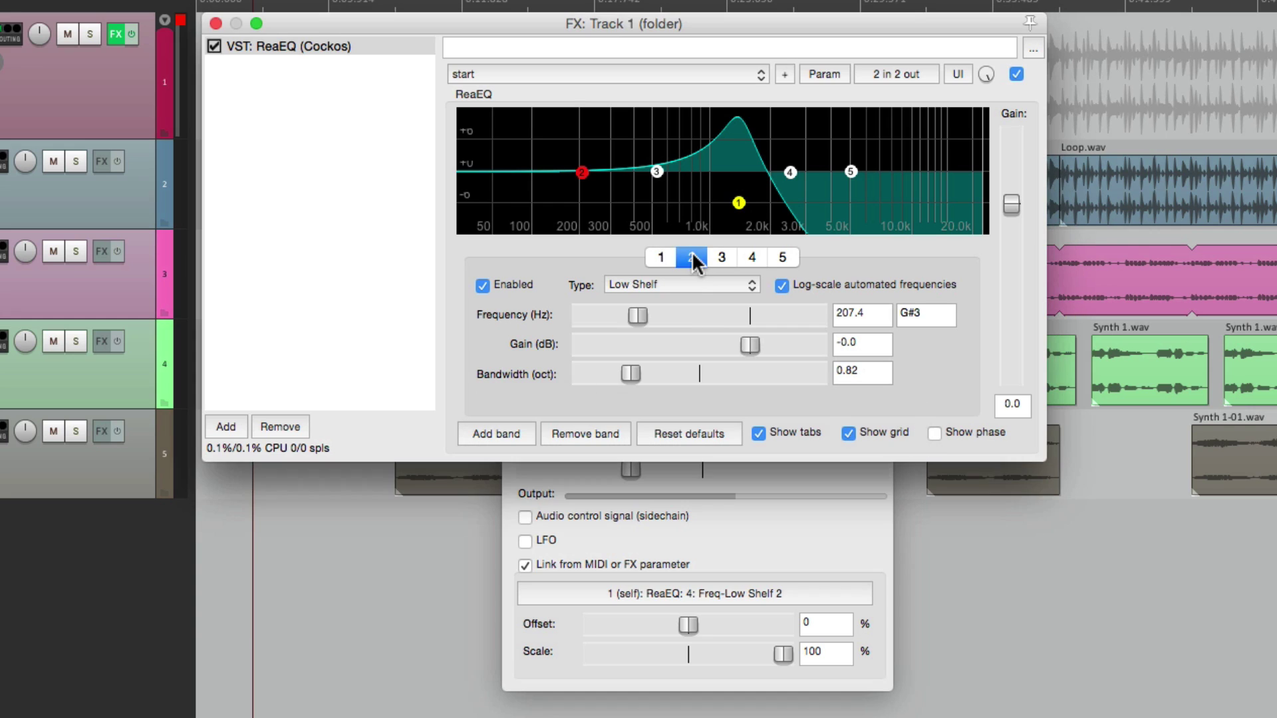
left_click(679, 287)
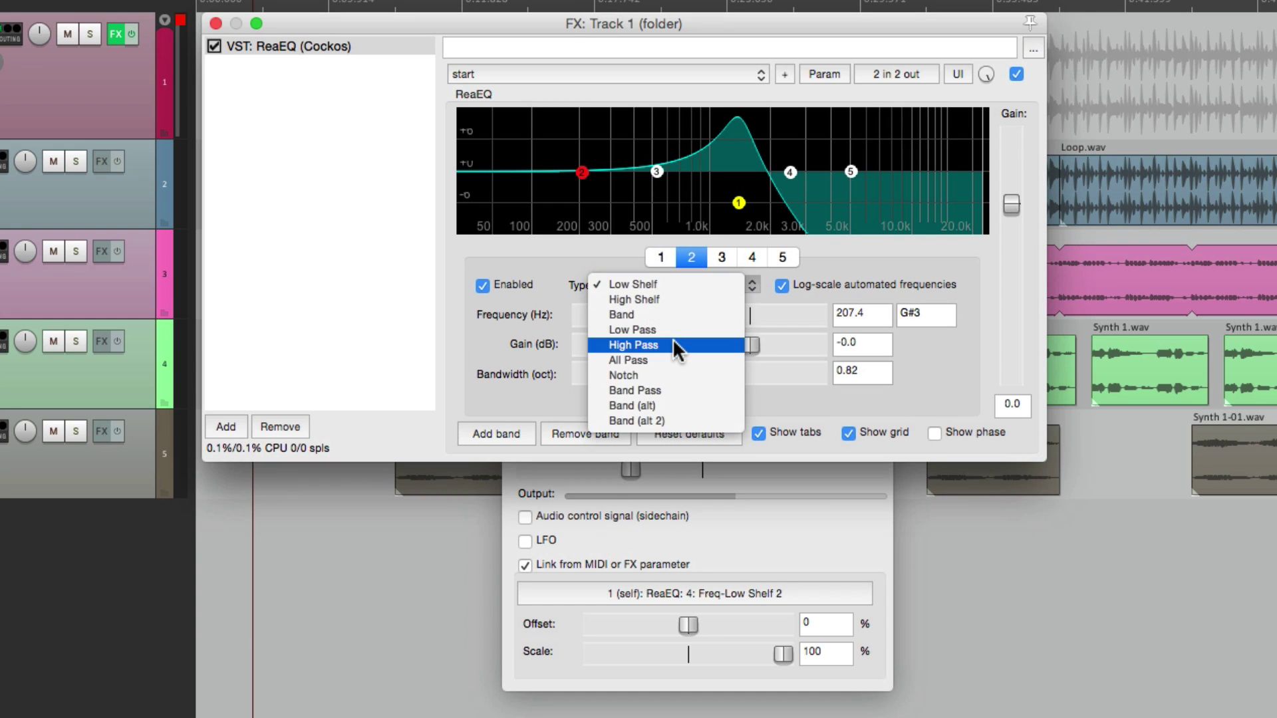
left_click(674, 342)
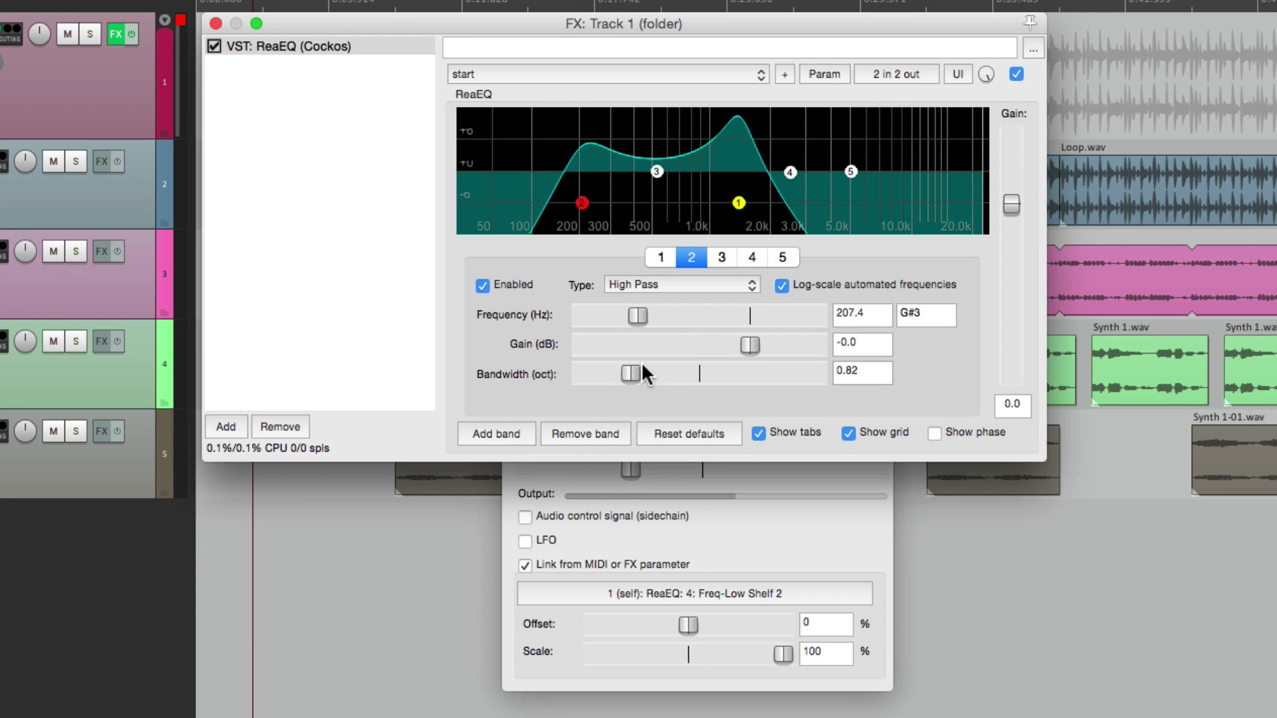
mouse_move(630, 371)
left_mouse_down()
mouse_move(646, 371)
mouse_move(611, 374)
left_mouse_up()
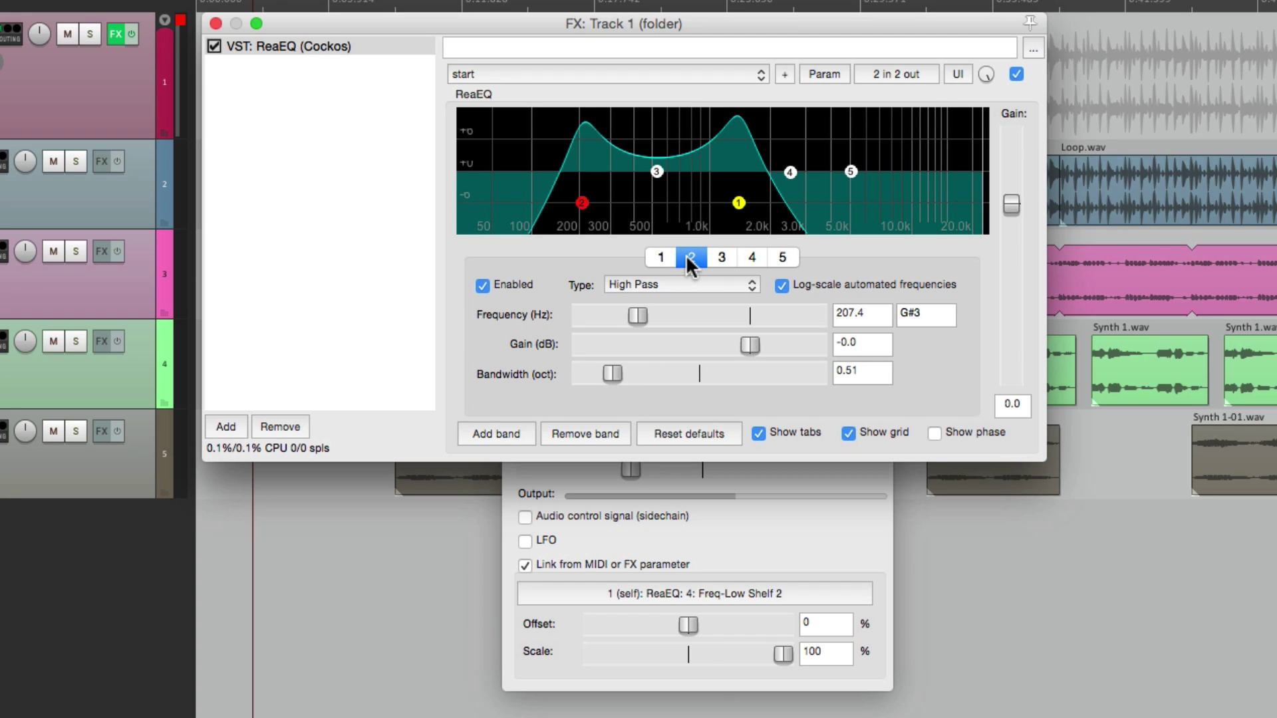
Set band 2's frequency to about 454.5 Hz and slightly adjust the modulation baseline of the linked low-pass frequency
mouse_move(644, 300)
left_mouse_down()
mouse_move(624, 309)
mouse_move(666, 312)
left_mouse_up()
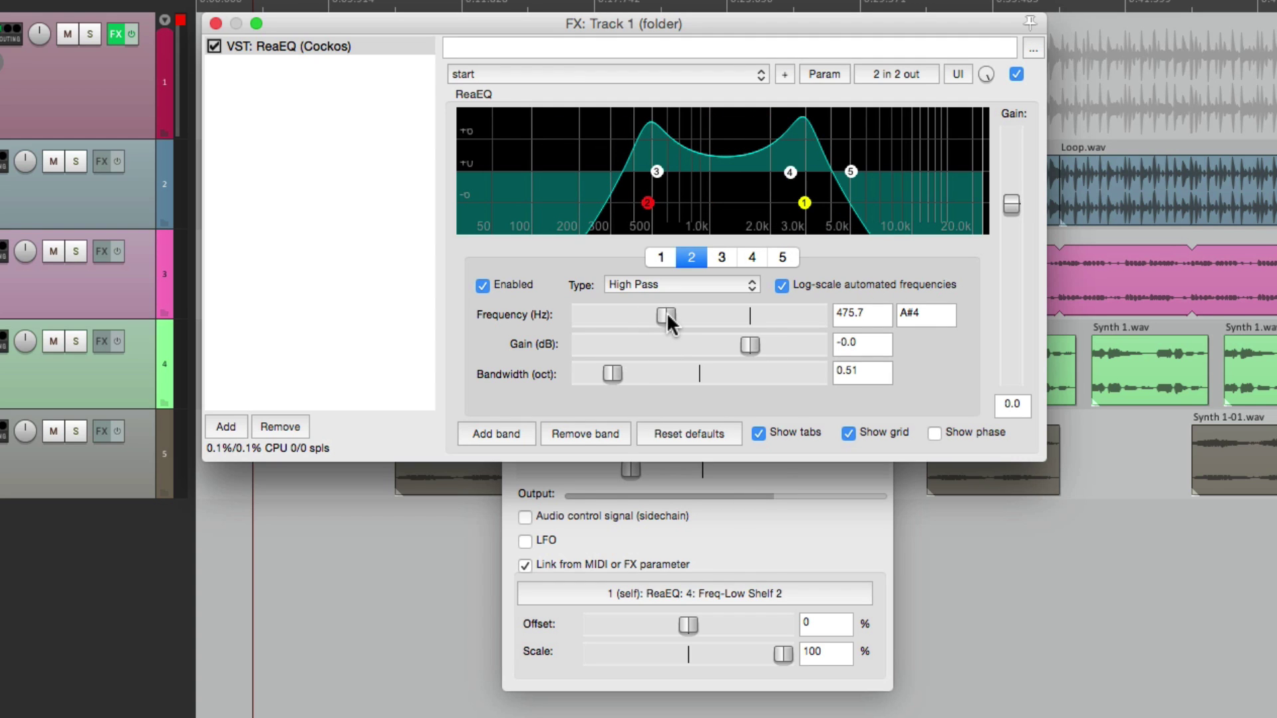
left_click_drag(747, 468, 632, 470)
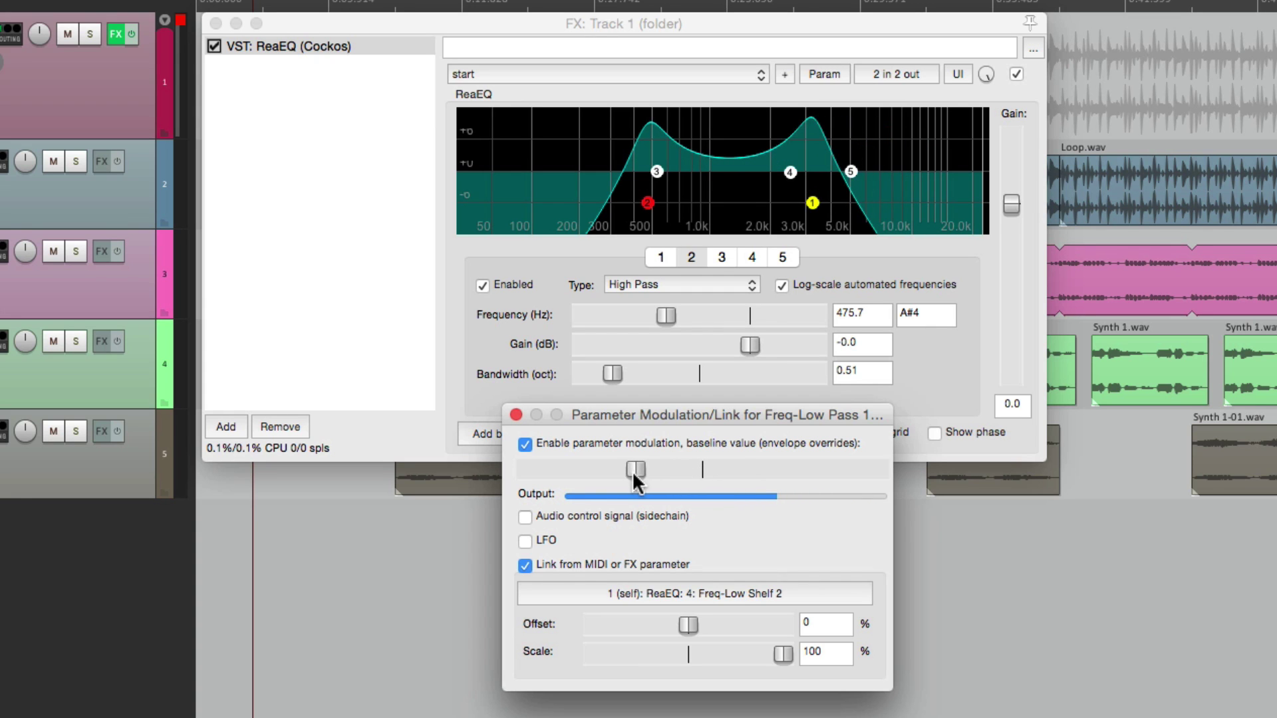
mouse_move(669, 313)
left_mouse_down()
mouse_move(653, 315)
mouse_move(685, 313)
mouse_move(621, 315)
mouse_move(724, 306)
mouse_move(628, 308)
mouse_move(665, 310)
left_mouse_up()
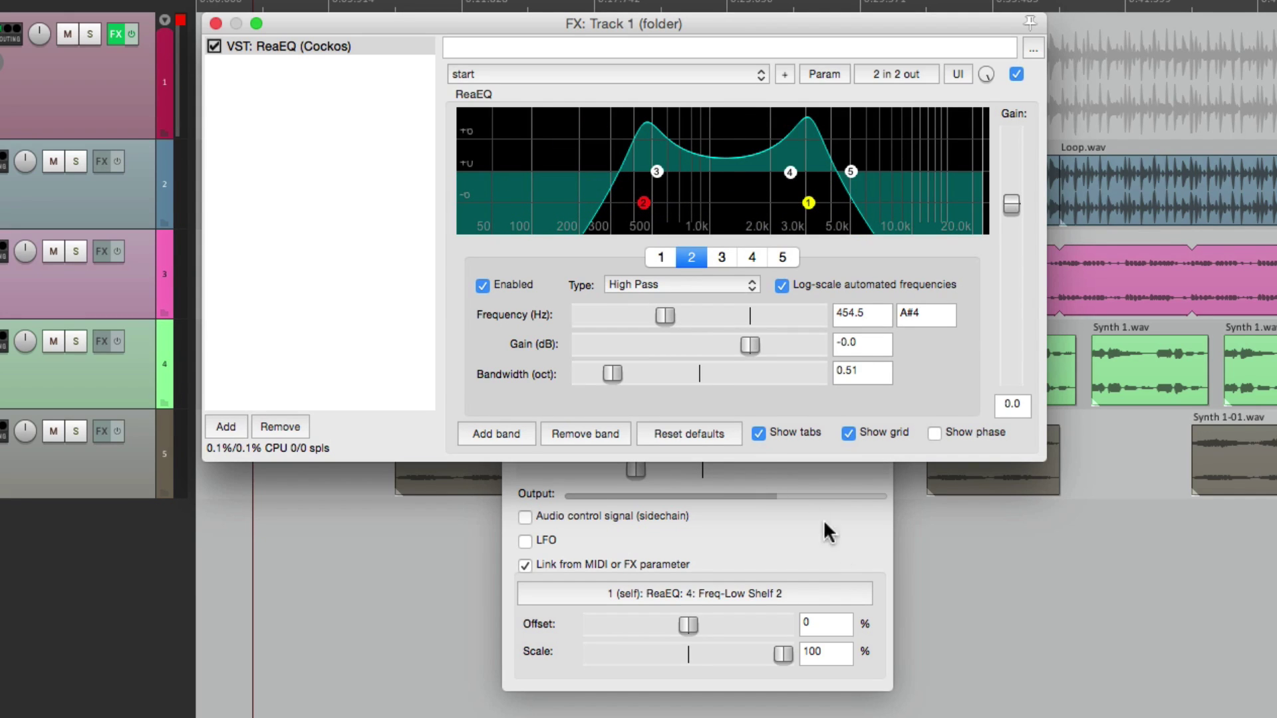
Lower the low-pass modulation baseline, then raise band 2's frequency to about 725.9 Hz during playback
left_click(807, 474)
left_click_drag(803, 469, 598, 477)
key("space")
mouse_move(664, 315)
left_mouse_down()
mouse_move(635, 318)
mouse_move(709, 314)
mouse_move(666, 314)
mouse_move(682, 314)
left_mouse_up()
Set the parameter link's offset to 19% and scale to 90% while listening, then stop playback
left_click(693, 621)
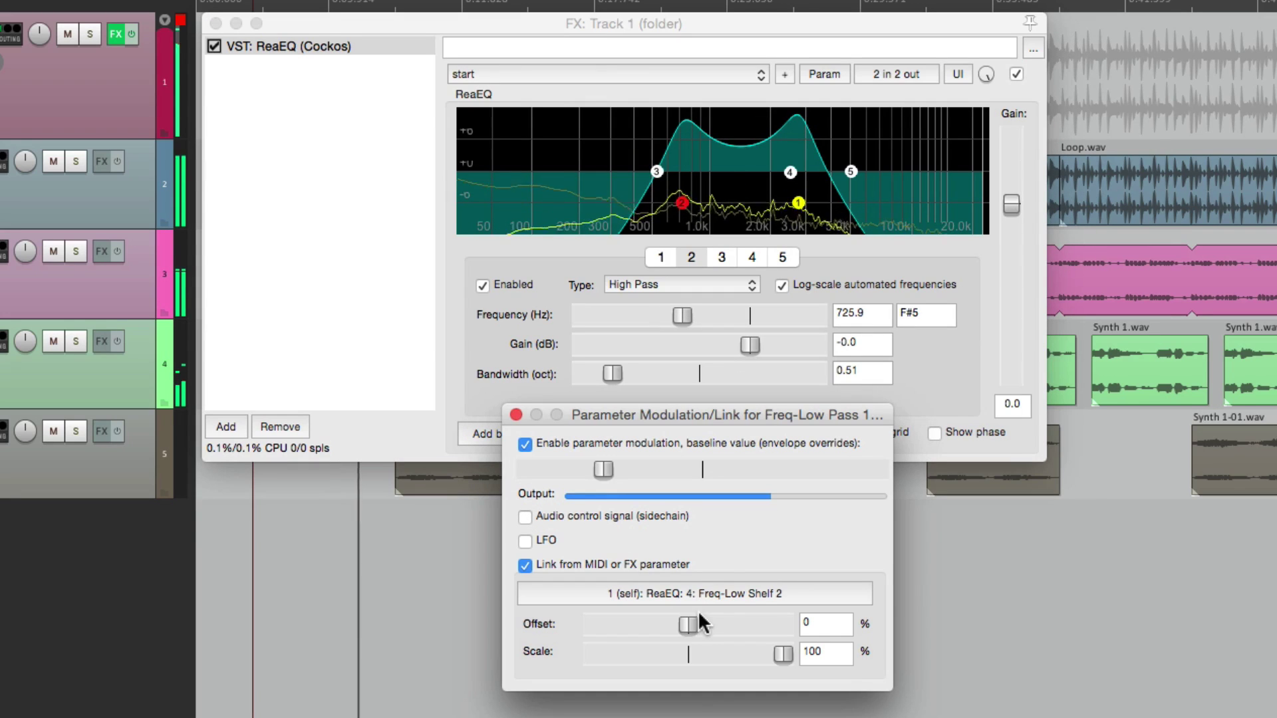
mouse_move(684, 625)
left_mouse_down()
mouse_move(667, 625)
mouse_move(700, 624)
left_mouse_up()
mouse_move(782, 654)
left_mouse_down()
mouse_move(742, 652)
mouse_move(765, 652)
left_mouse_up()
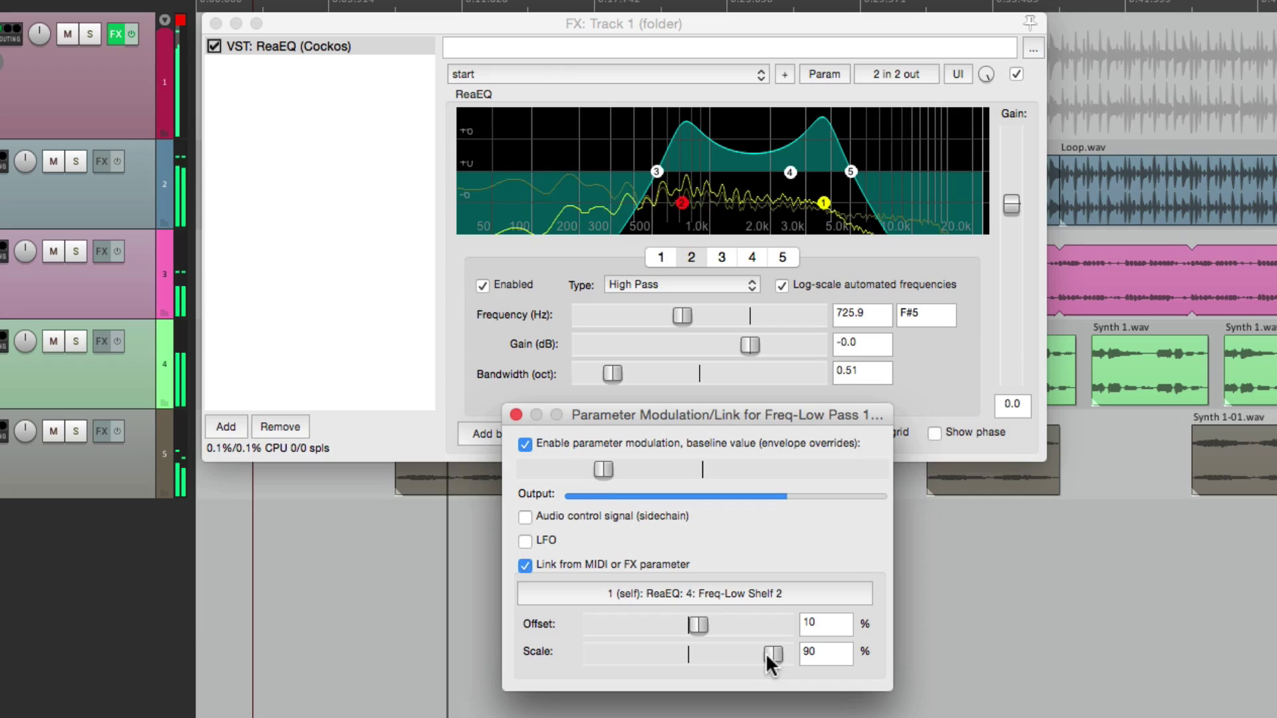
mouse_move(696, 621)
left_mouse_down()
mouse_move(684, 624)
mouse_move(716, 622)
mouse_move(703, 625)
left_mouse_up()
key("space")
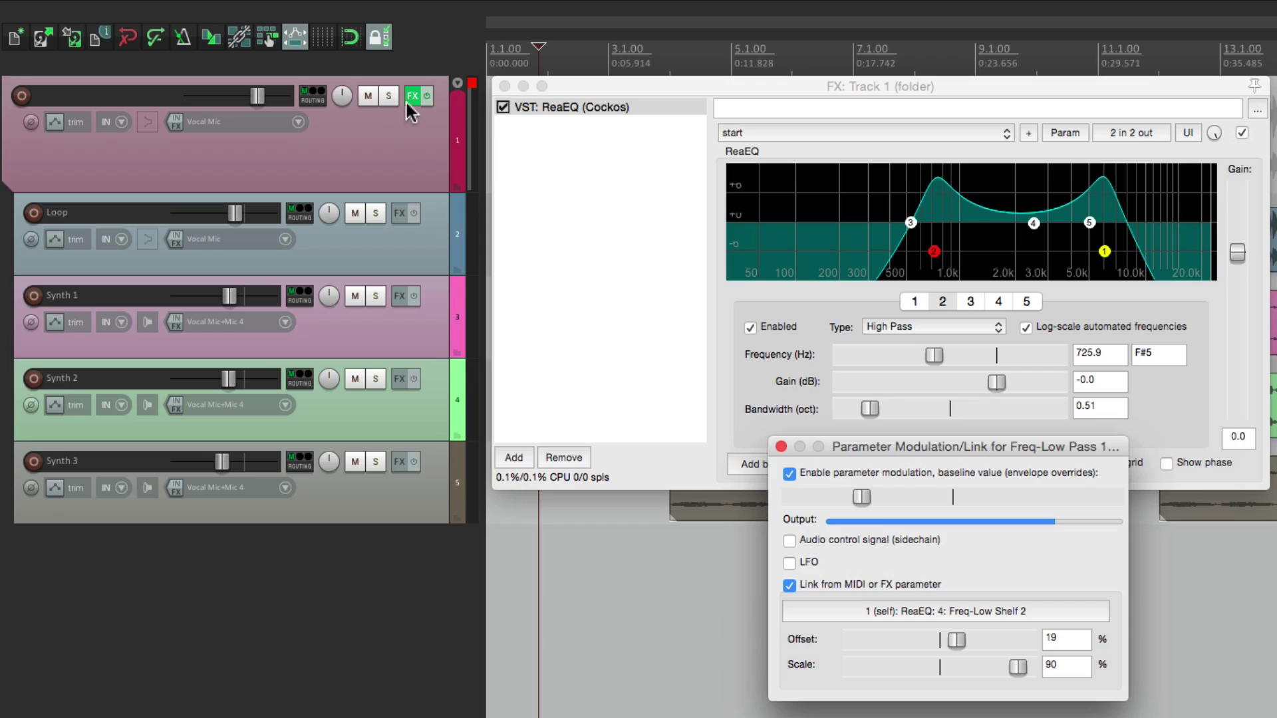
Remove the effects from track 1 and insert a fresh ReaEQ on it
left_click(412, 97)
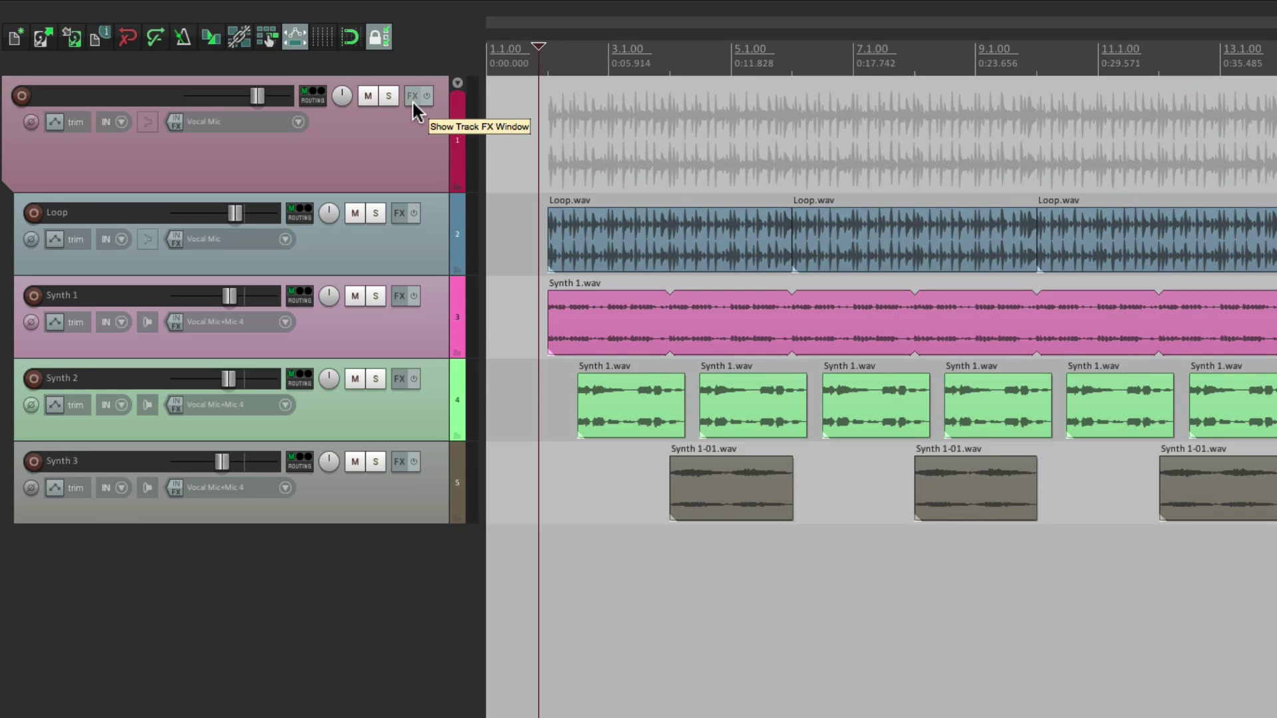
left_click(412, 97)
double_click(674, 178)
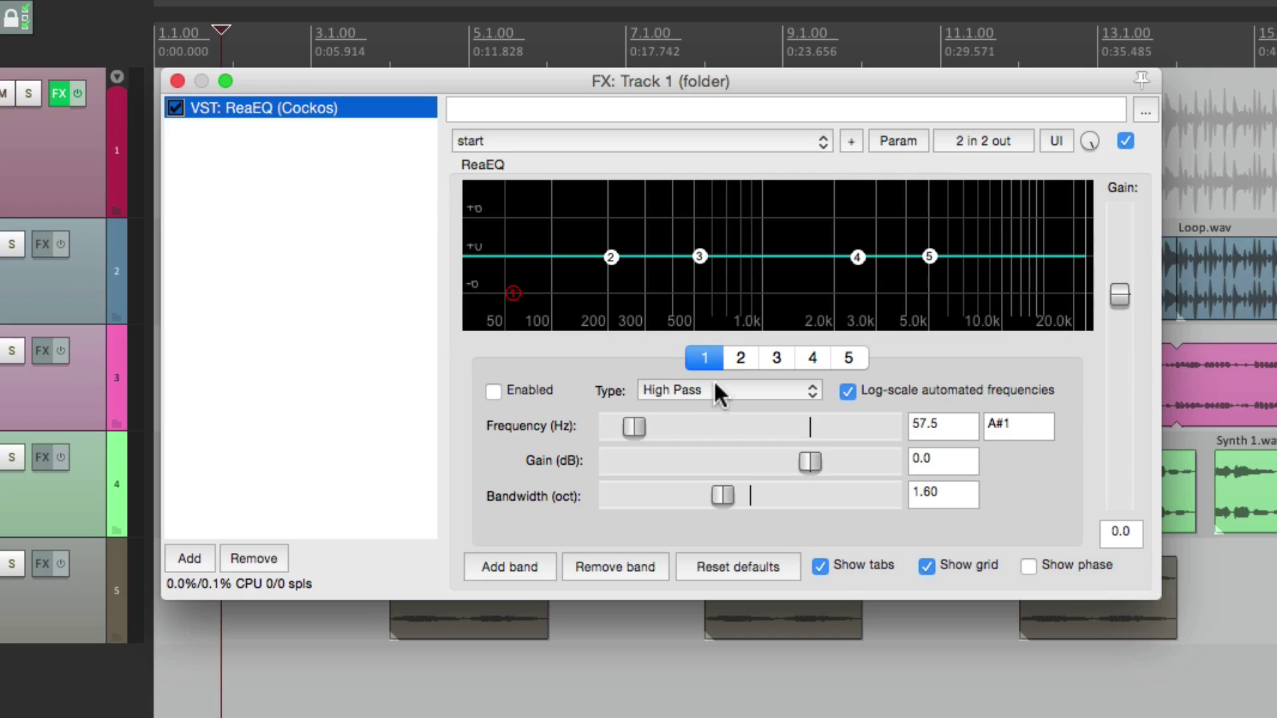
Change EQ band 1 to a Low Pass filter and enable it
left_click(715, 378)
left_click(715, 372)
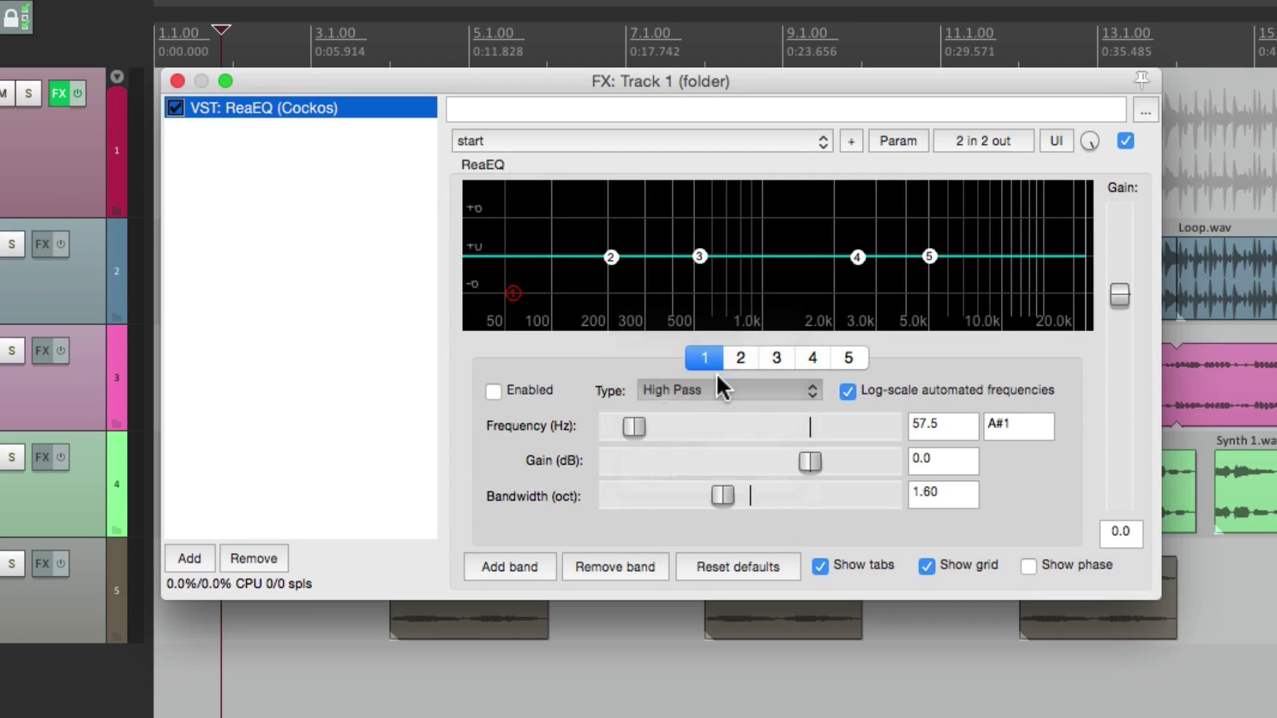
left_click(493, 392)
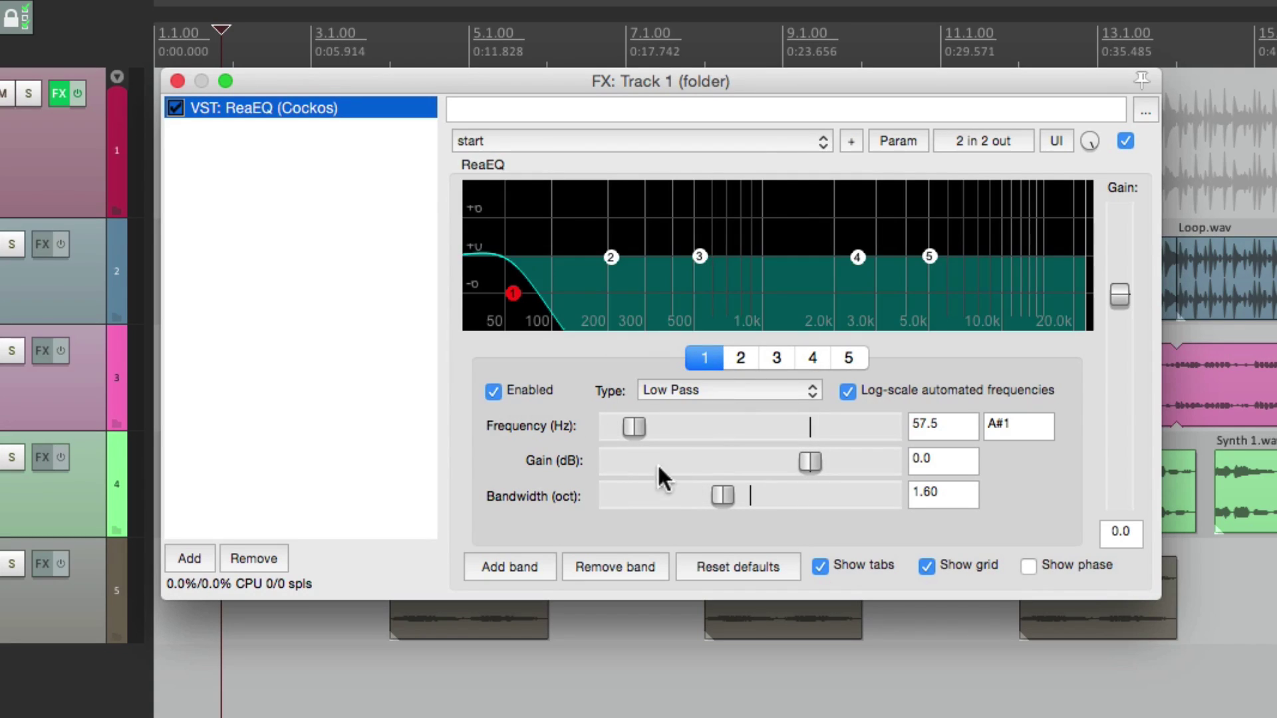
Set the low-pass band's bandwidth to 0.46 octaves and its frequency to about 2172.5 Hz
left_click_drag(721, 496, 643, 496)
scroll(665, 424, "up", 1)
mouse_move(662, 412)
left_mouse_down()
mouse_move(839, 416)
mouse_move(765, 426)
left_mouse_up()
left_click_drag(643, 500, 643, 496)
mouse_move(760, 424)
left_mouse_down()
mouse_move(697, 434)
mouse_move(828, 425)
mouse_move(704, 432)
mouse_move(784, 427)
mouse_move(709, 430)
mouse_move(772, 427)
left_mouse_up()
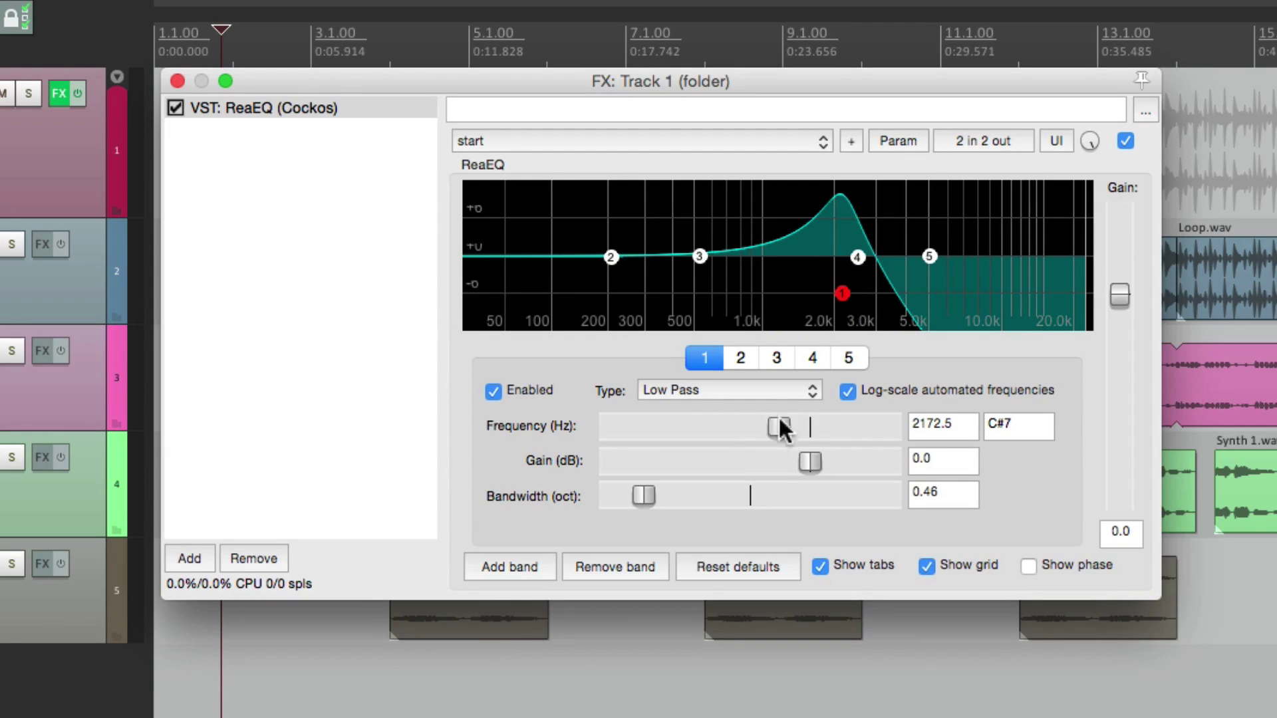
Open parameter modulation for the low-pass frequency and enable its LFO
left_click(904, 138)
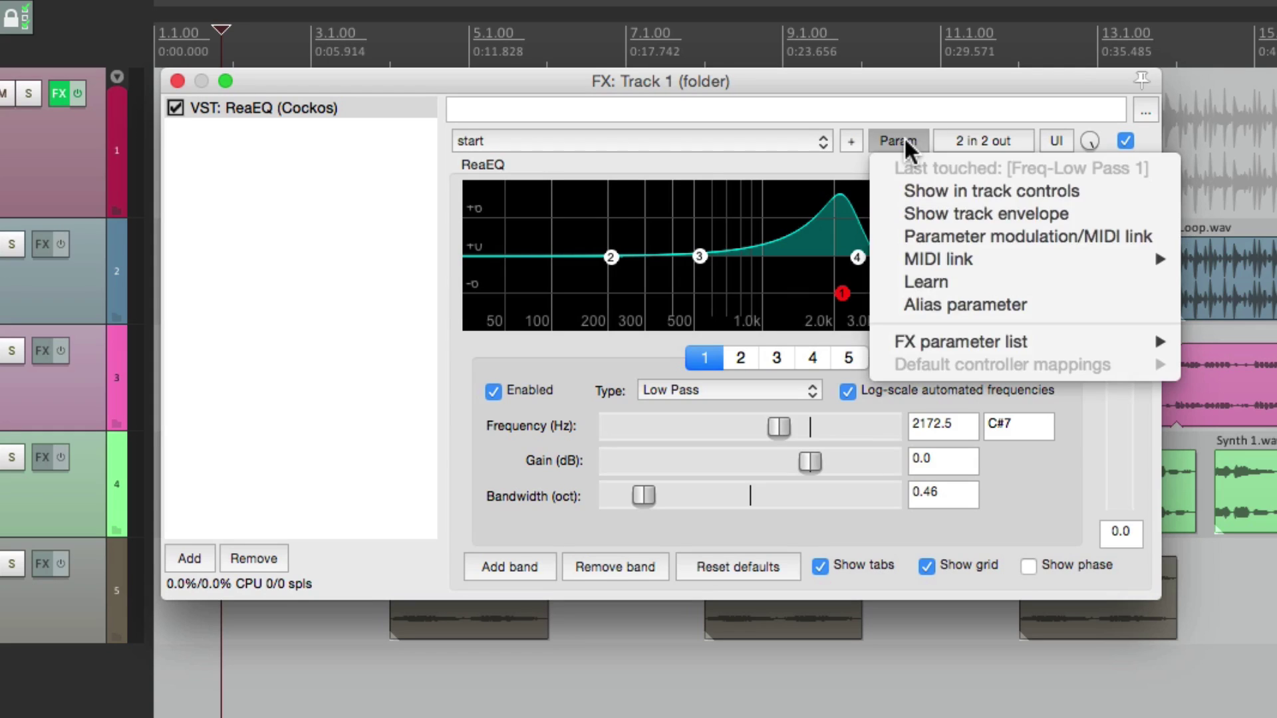
left_click(904, 236)
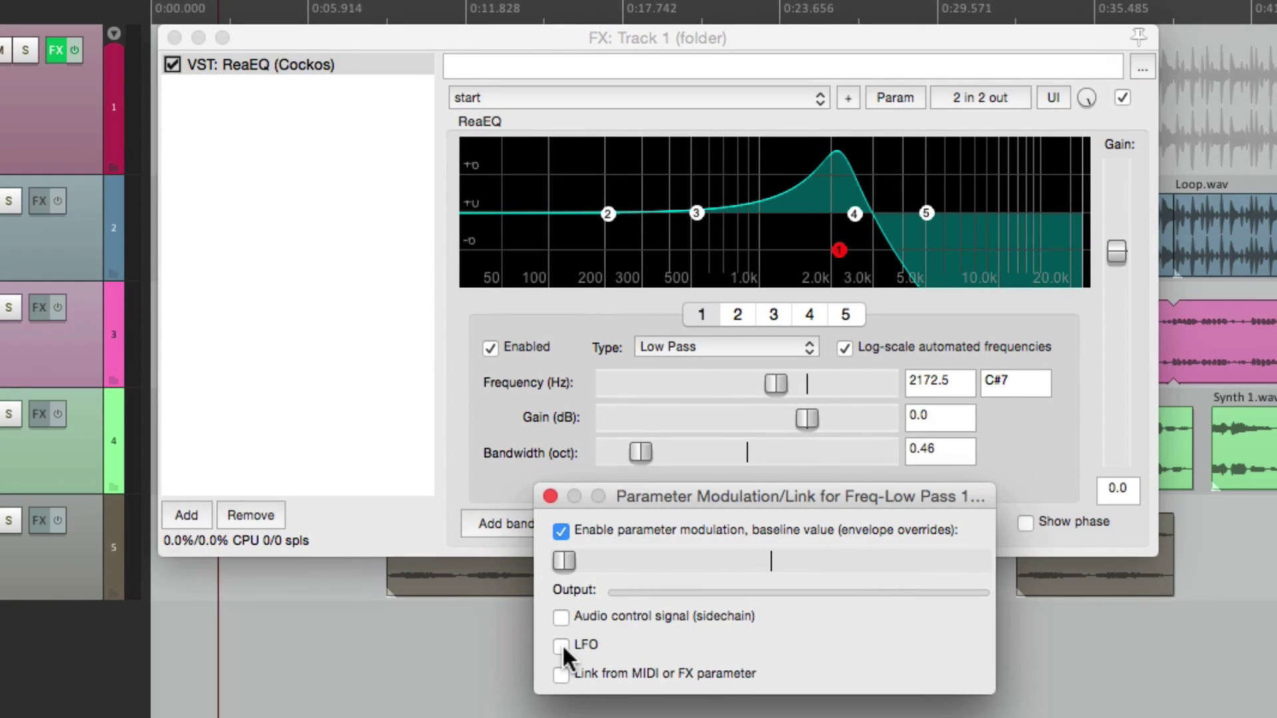
left_click(561, 645)
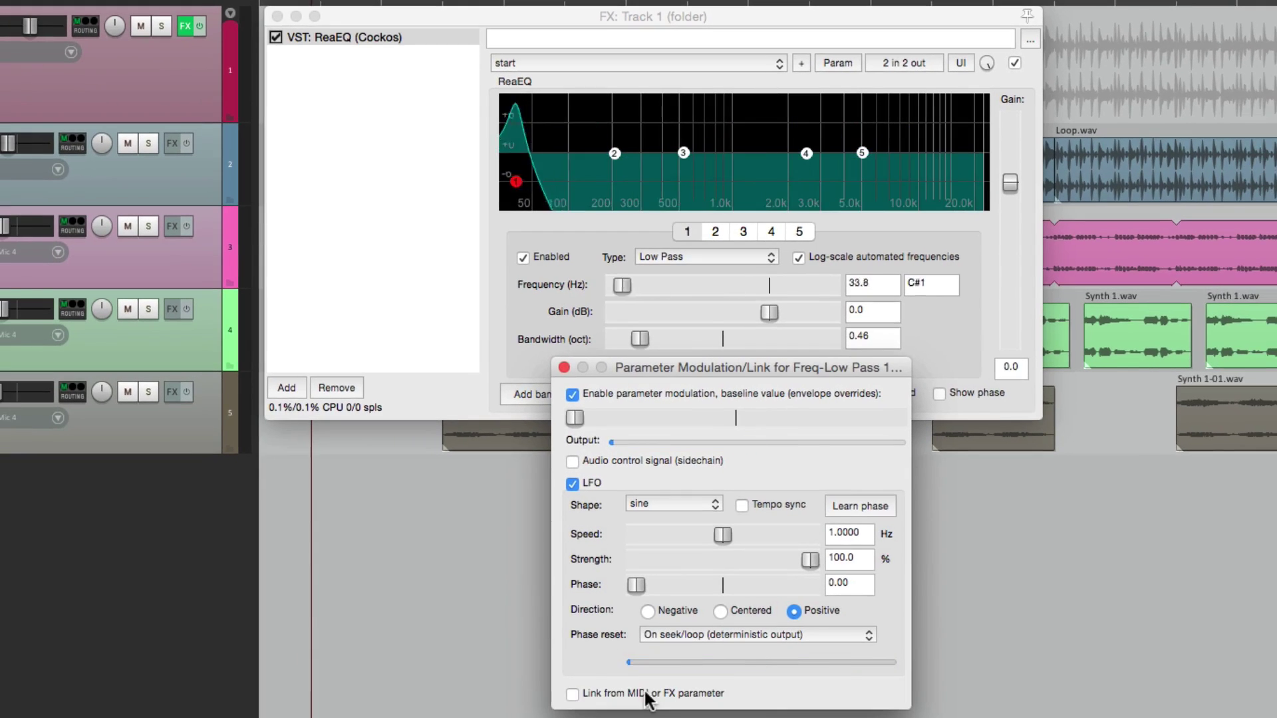
Sync the sine LFO to the project tempo and set its speed to 2 QN
left_click(741, 504)
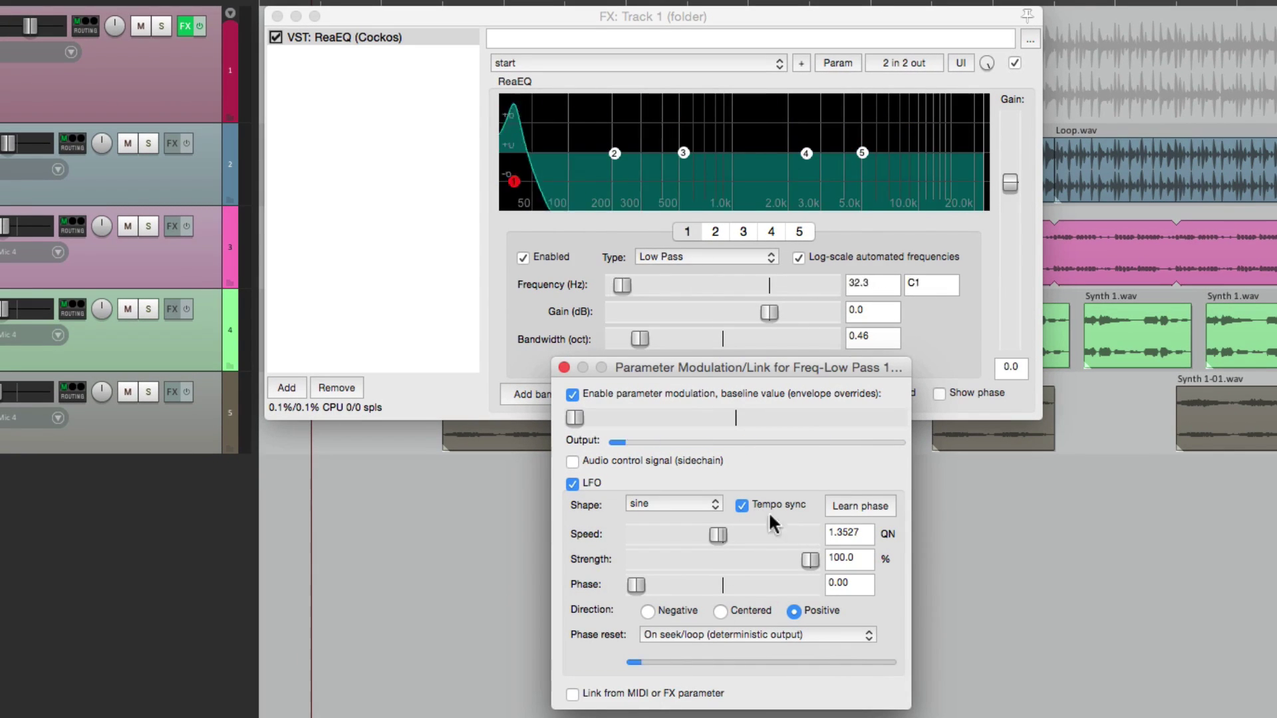
double_click(851, 532)
type("2")
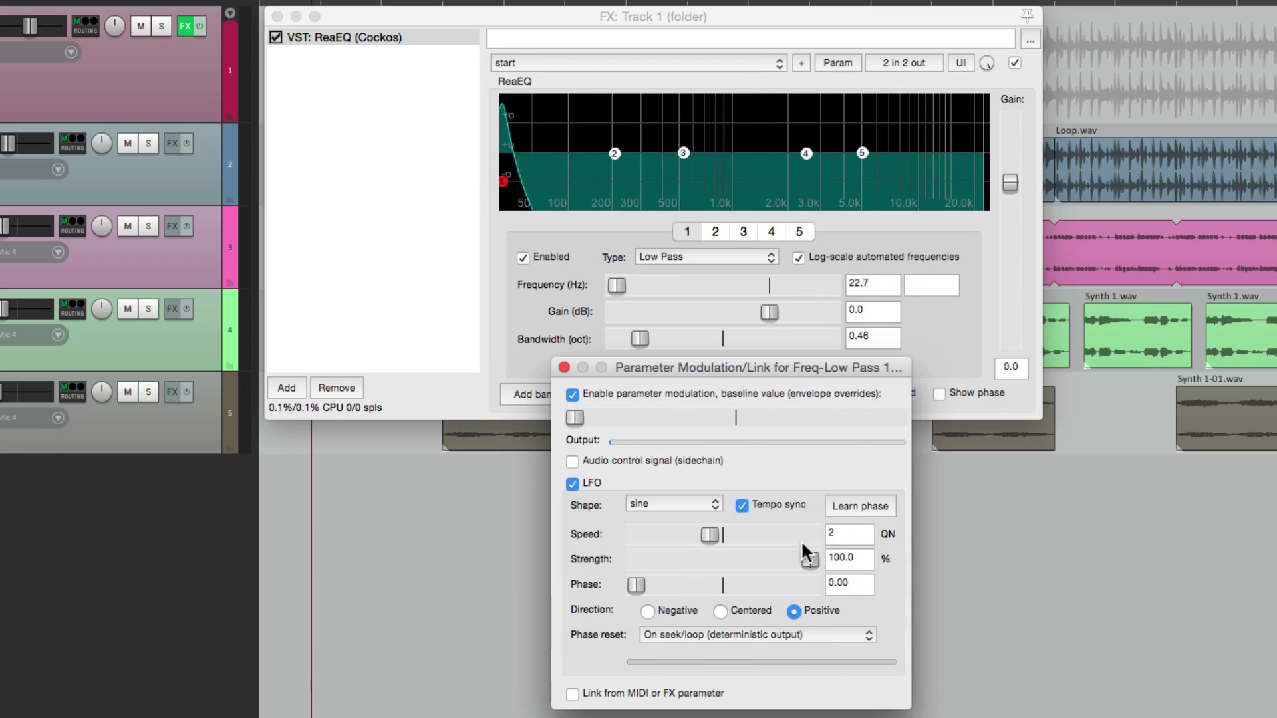
Set the LFO strength to 52.2% and raise the modulation baseline to somewhat below its midpoint
left_click_drag(810, 560, 737, 559)
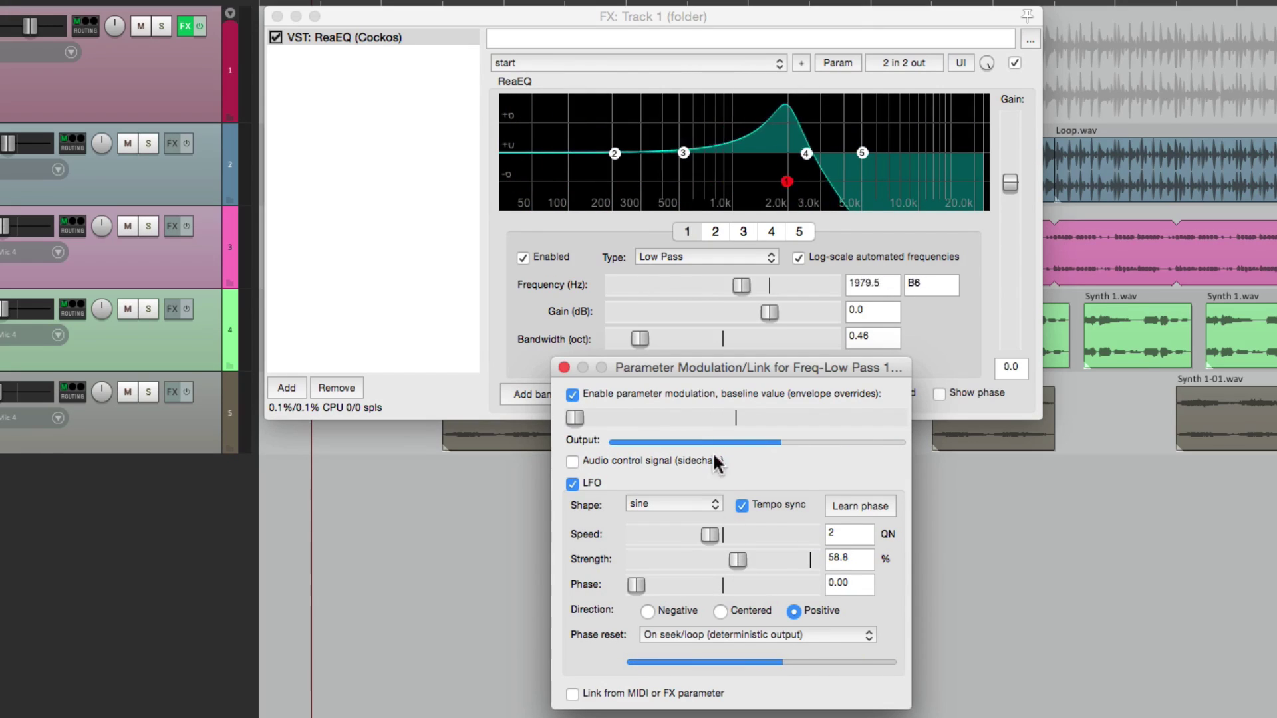
left_click_drag(576, 415, 653, 414)
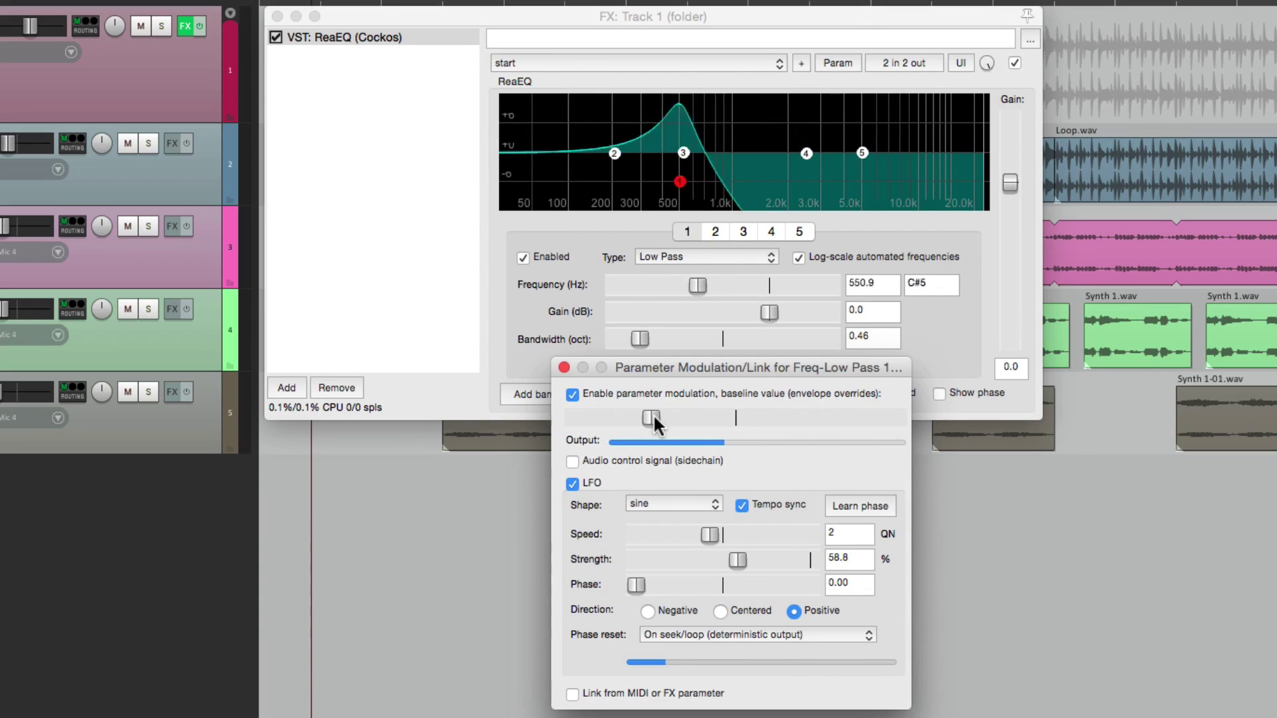
mouse_move(737, 560)
left_mouse_down()
mouse_move(706, 566)
mouse_move(727, 563)
left_mouse_up()
left_click_drag(653, 414, 673, 418)
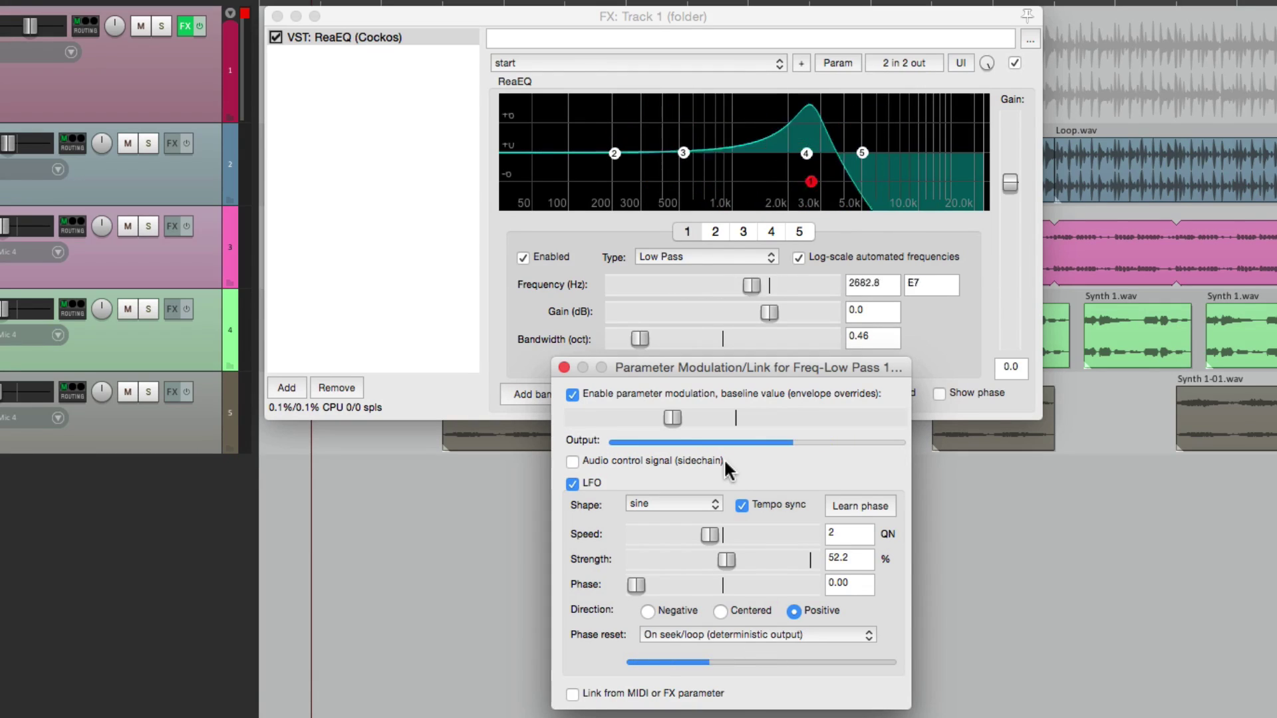
Add the Cockos ReaDelay plugin to track 1's FX chain after ReaEQ
left_click(337, 158)
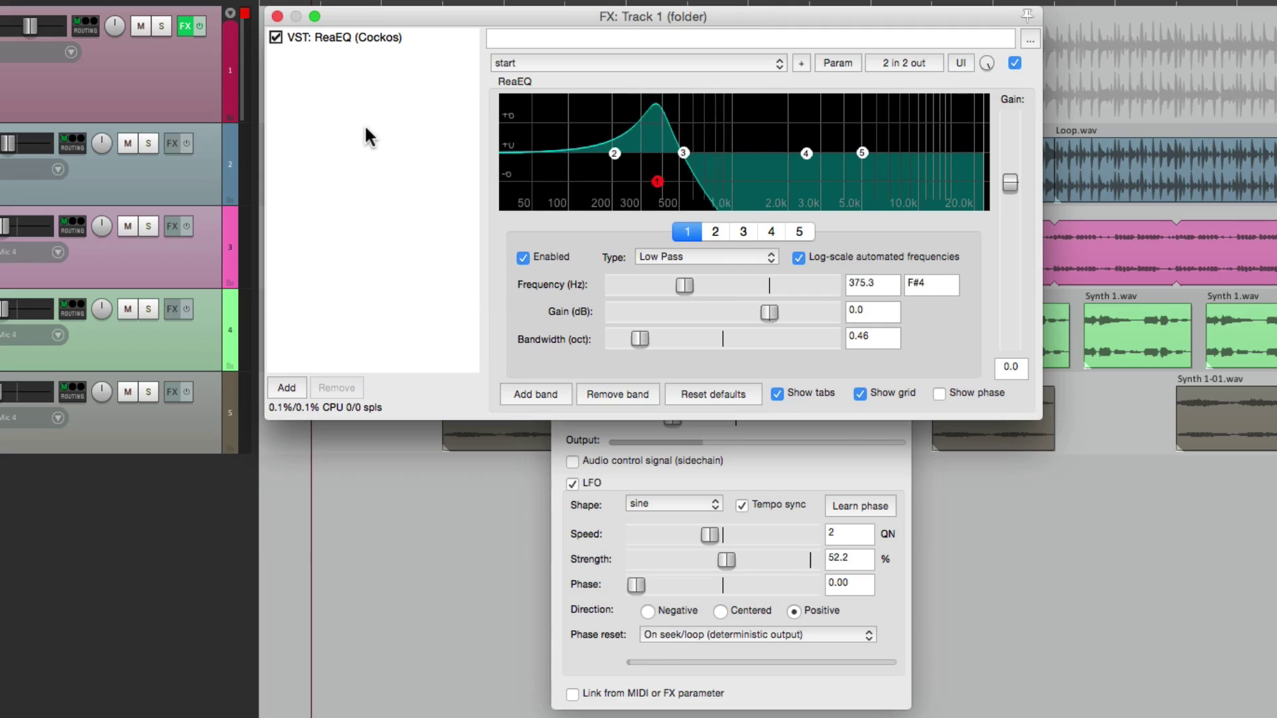
left_click(287, 387)
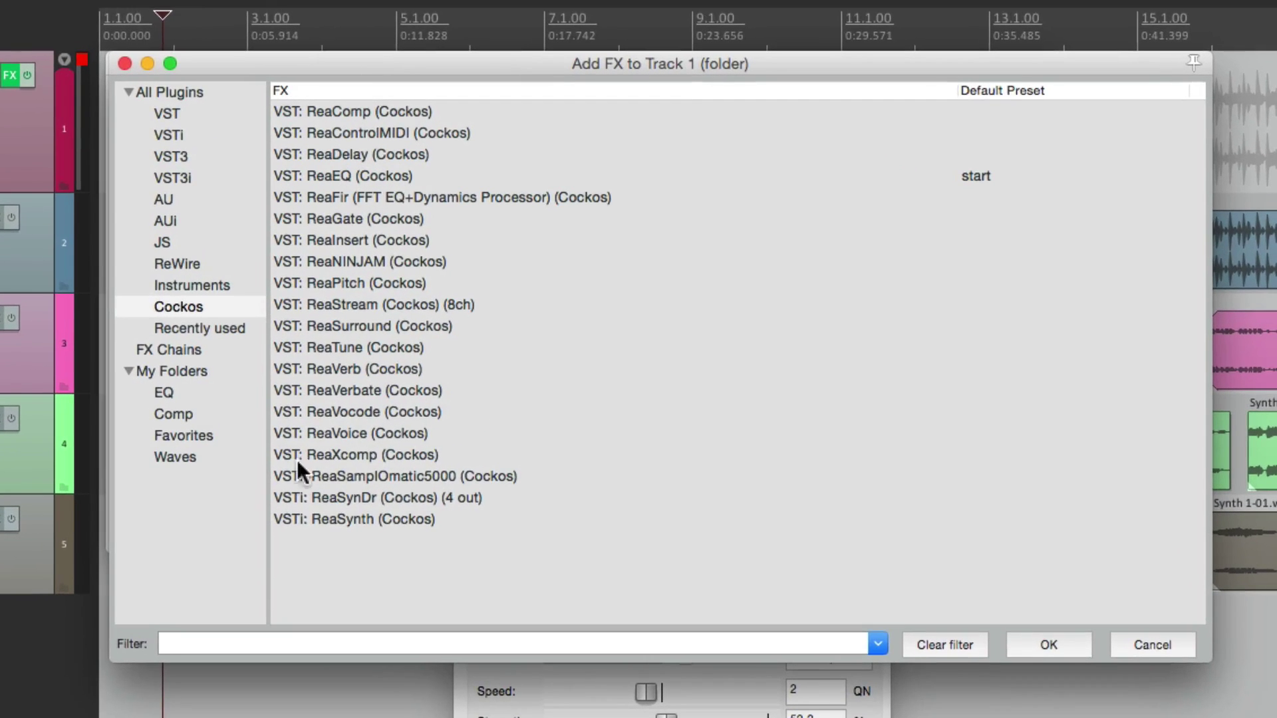
double_click(396, 153)
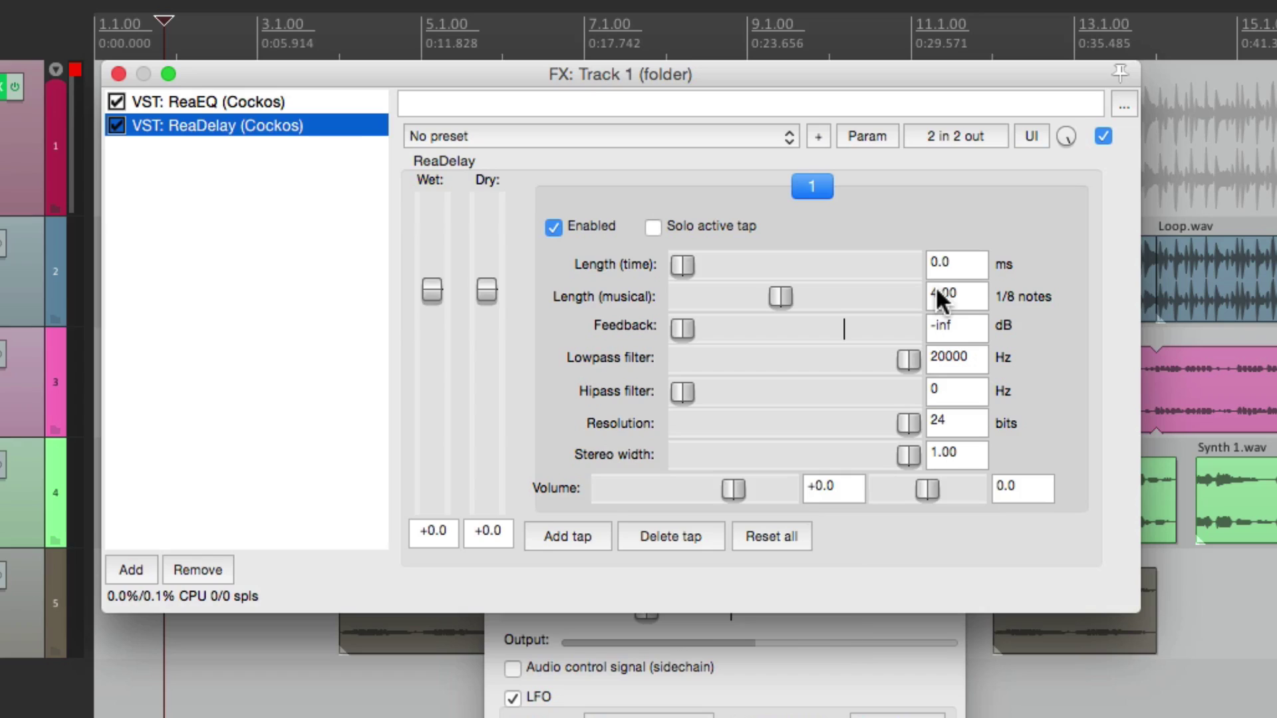
Set ReaDelay's musical length to one 1/8 note and its feedback to about -5.9 dB
left_click(961, 296)
type("1")
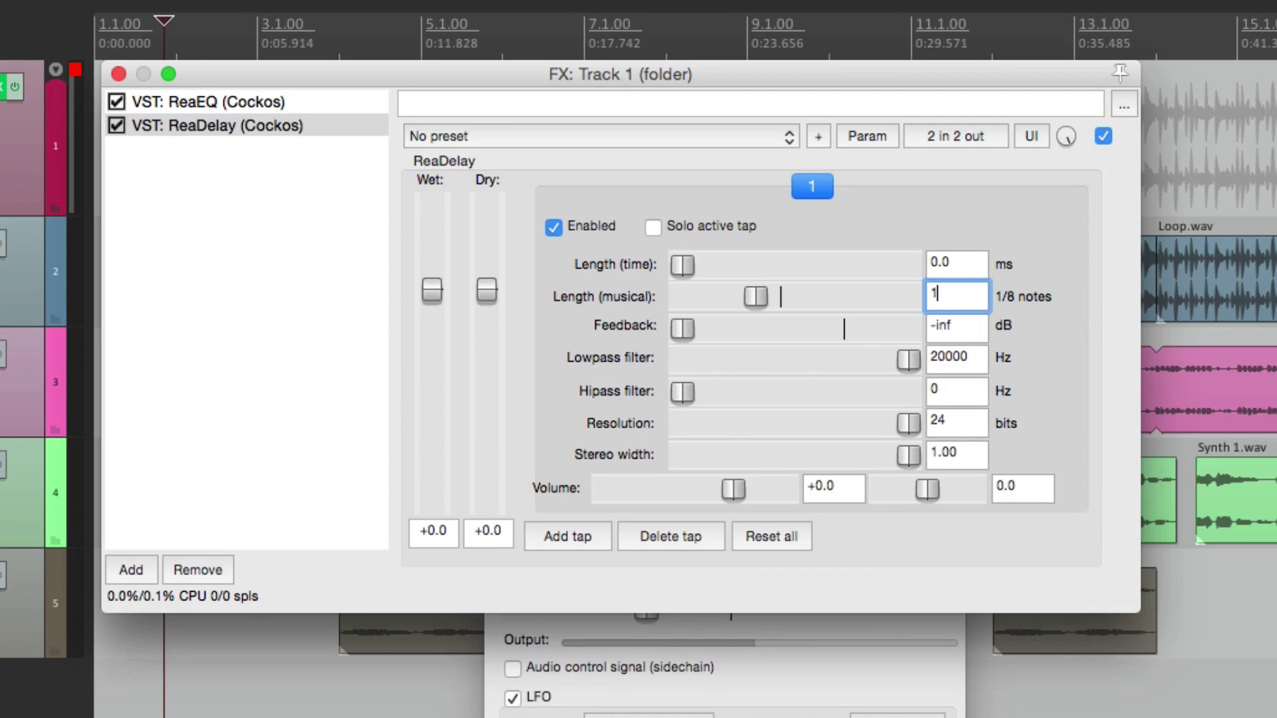
left_click_drag(682, 327, 816, 328)
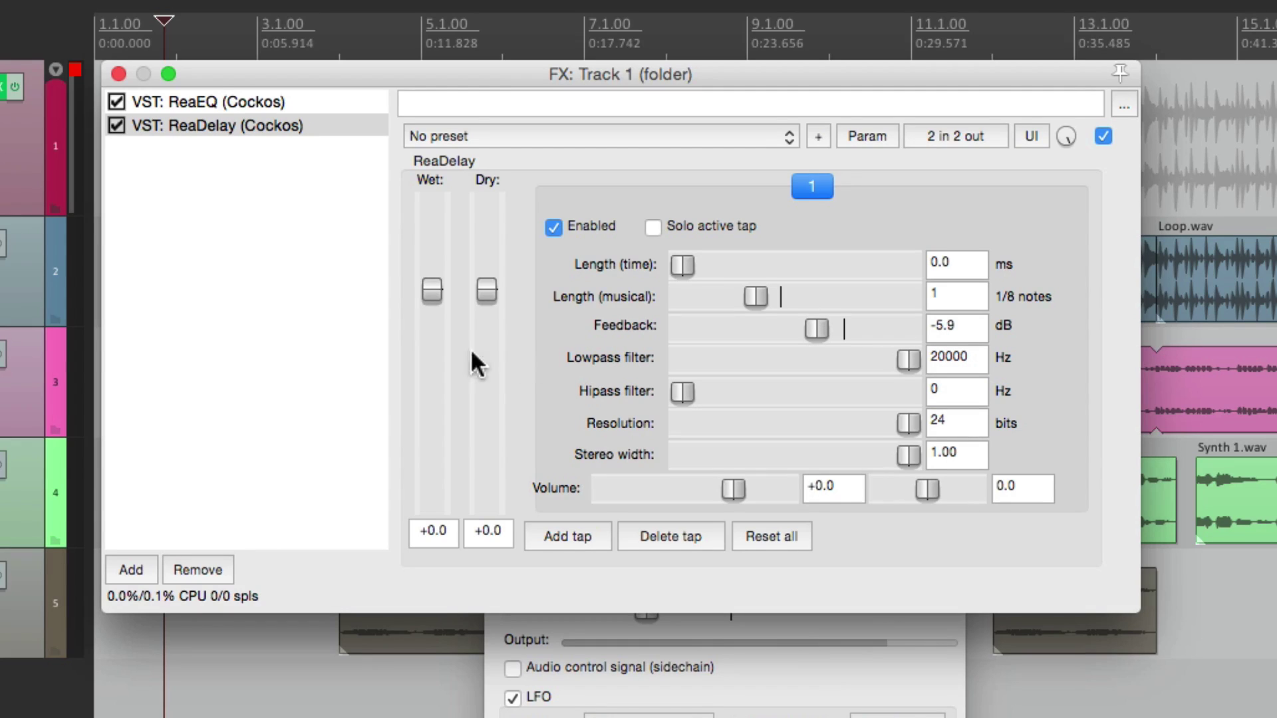
Lower ReaDelay's wet level to about -2.8 dB and link it to ReaEQ's Freq-Low Pass 1 through parameter modulation
mouse_move(429, 283)
left_mouse_down()
mouse_move(436, 478)
mouse_move(441, 303)
left_mouse_up()
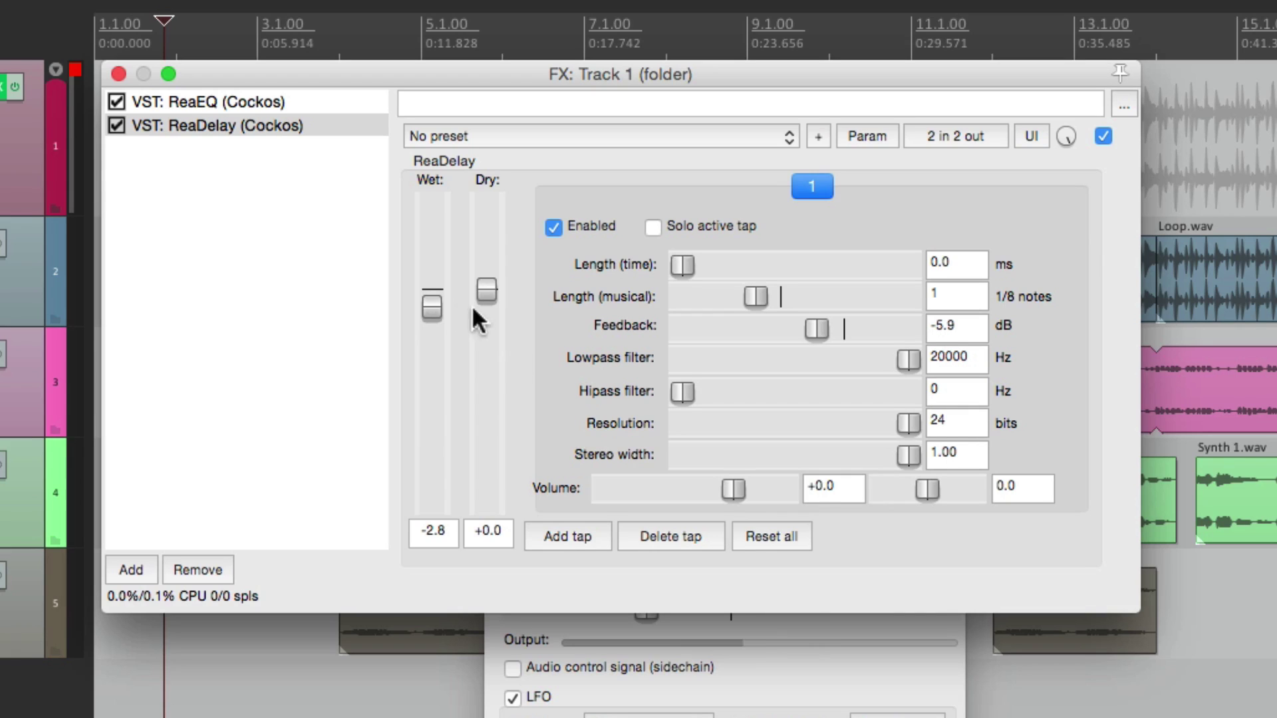
left_click(859, 135)
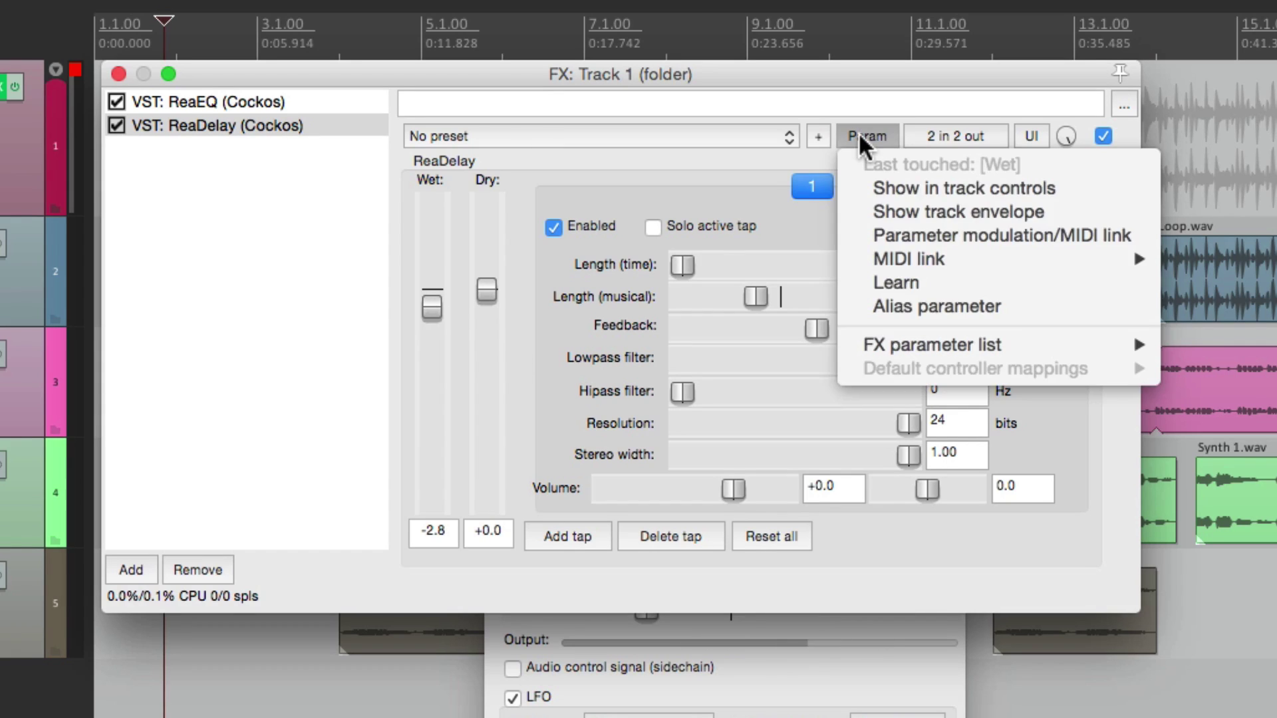
left_click(868, 237)
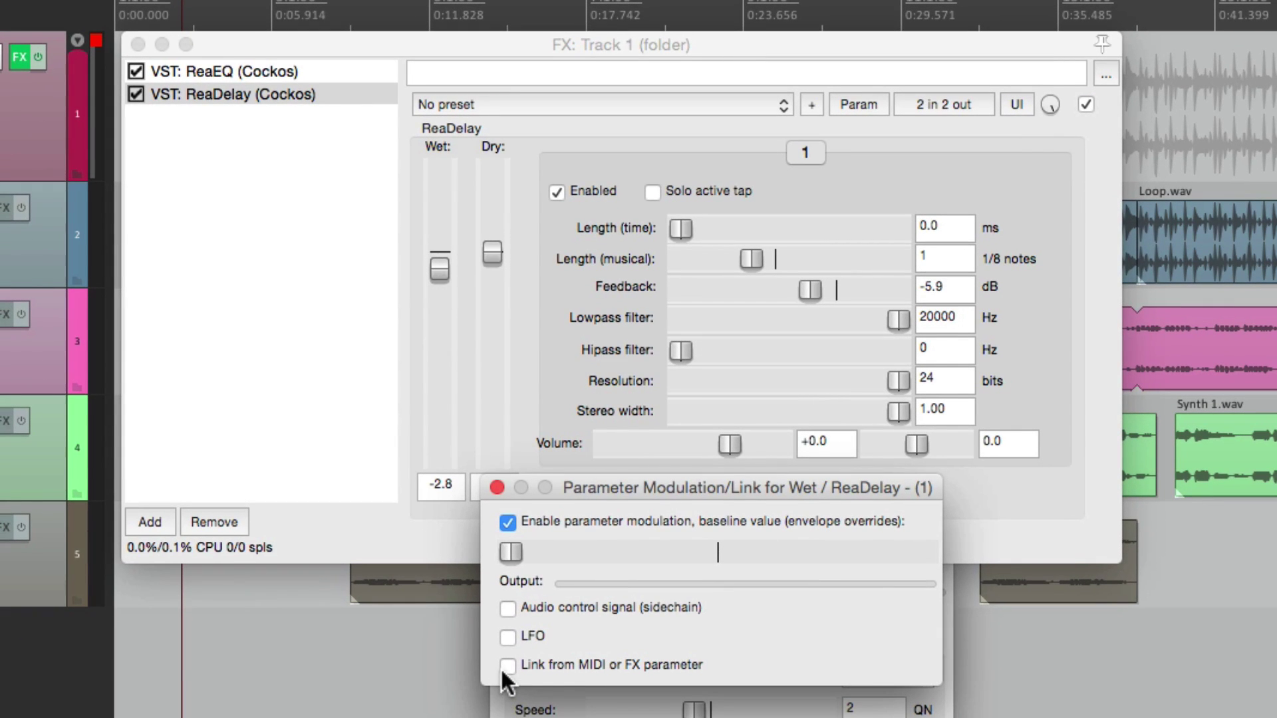
left_click(503, 666)
left_click_drag(688, 352, 674, 518)
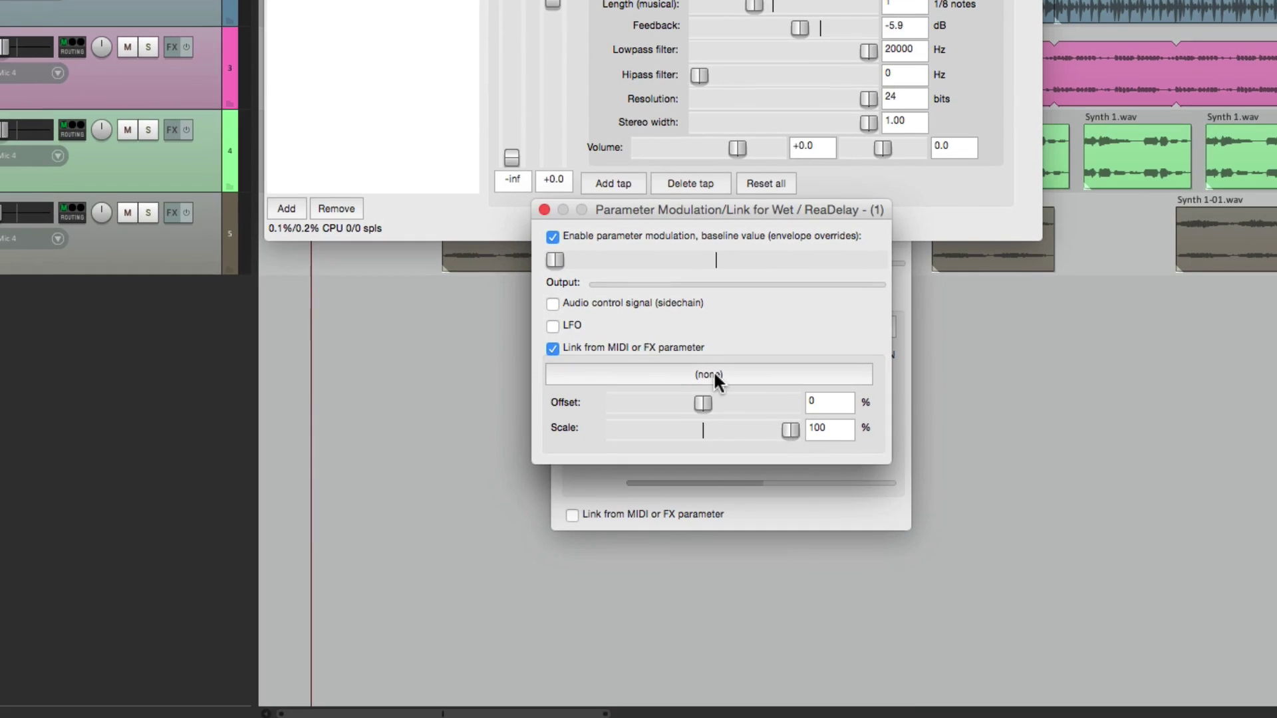
left_click(714, 374)
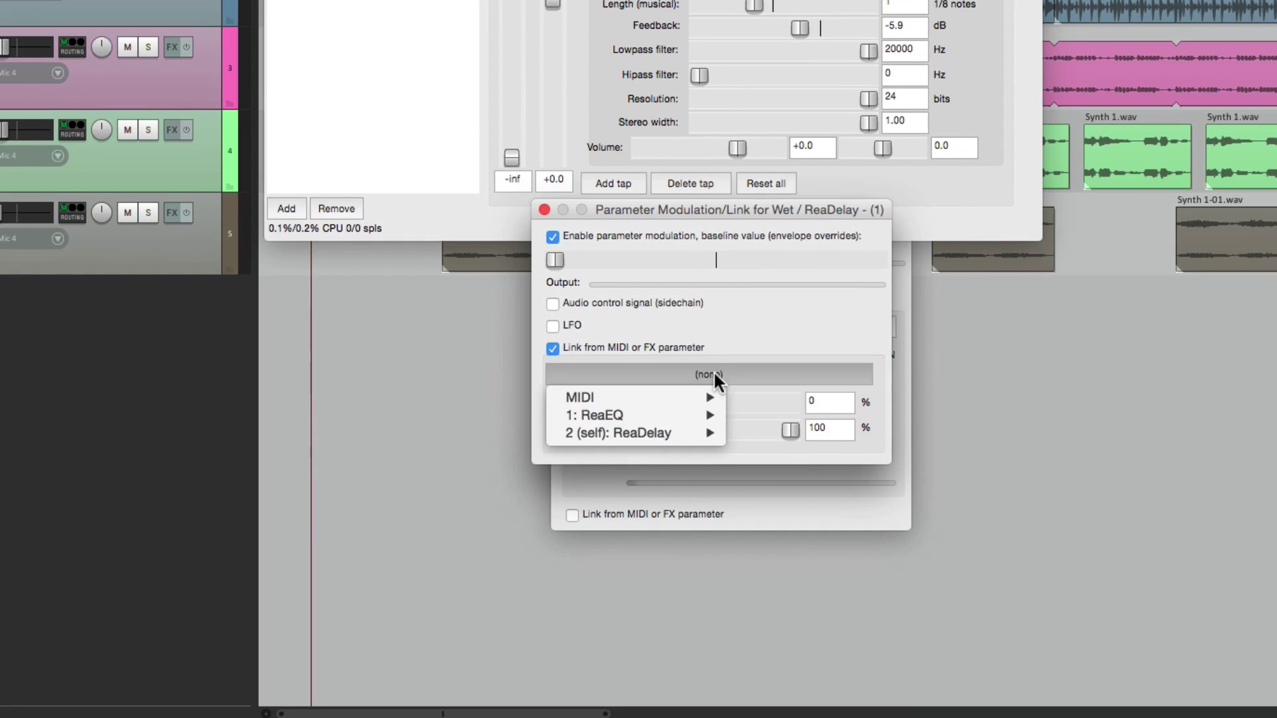
mouse_move(685, 415)
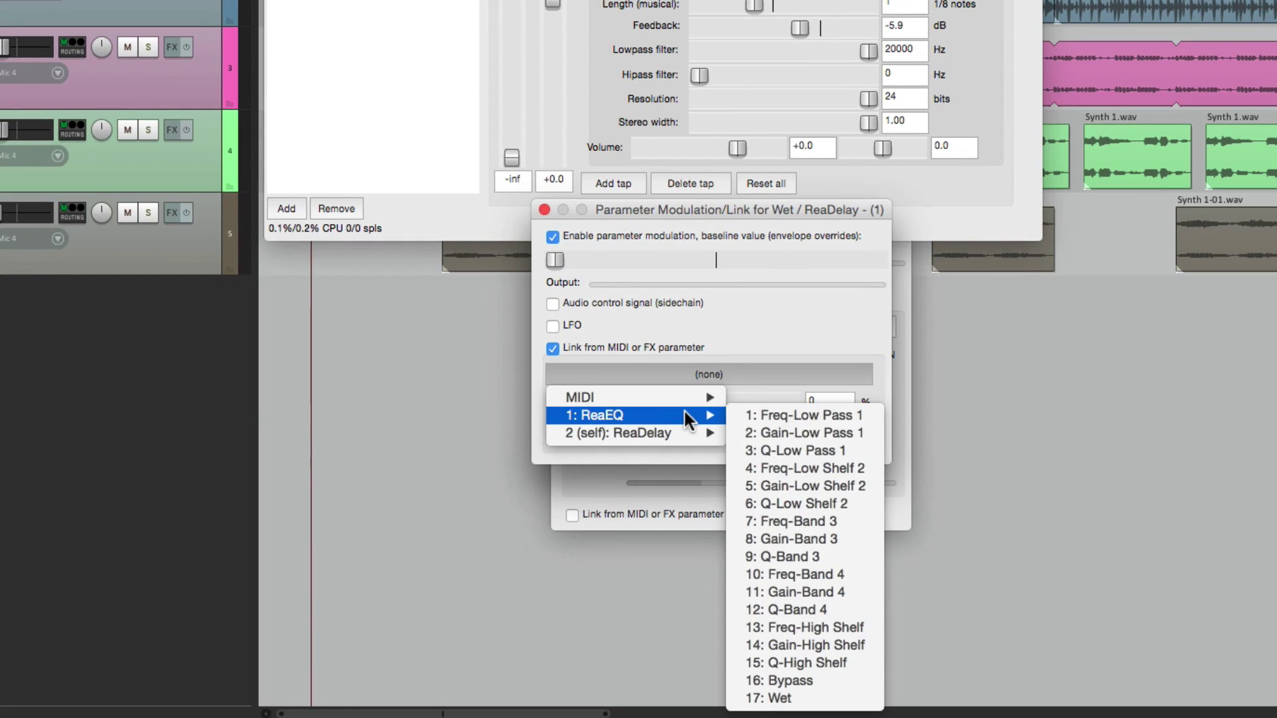
left_click(756, 412)
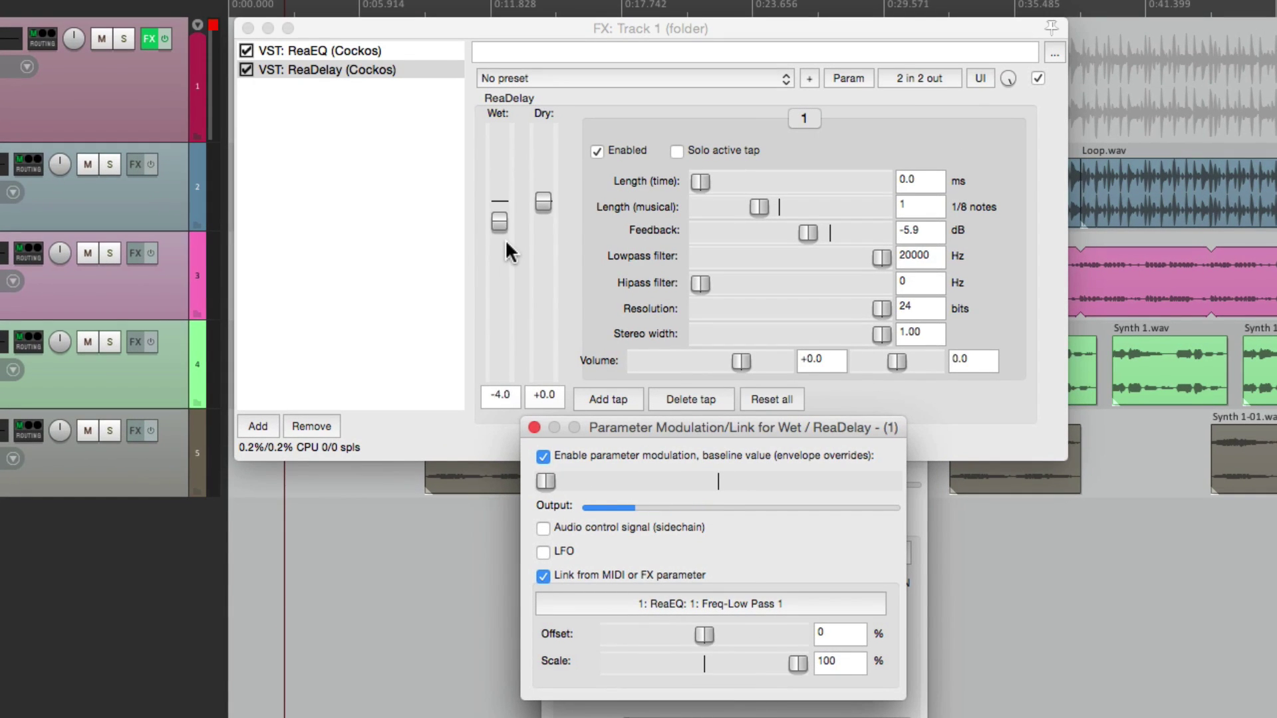
Audition the link and try a 59% scale, a -45% offset and a slightly raised baseline for the wet modulation
left_click(365, 66)
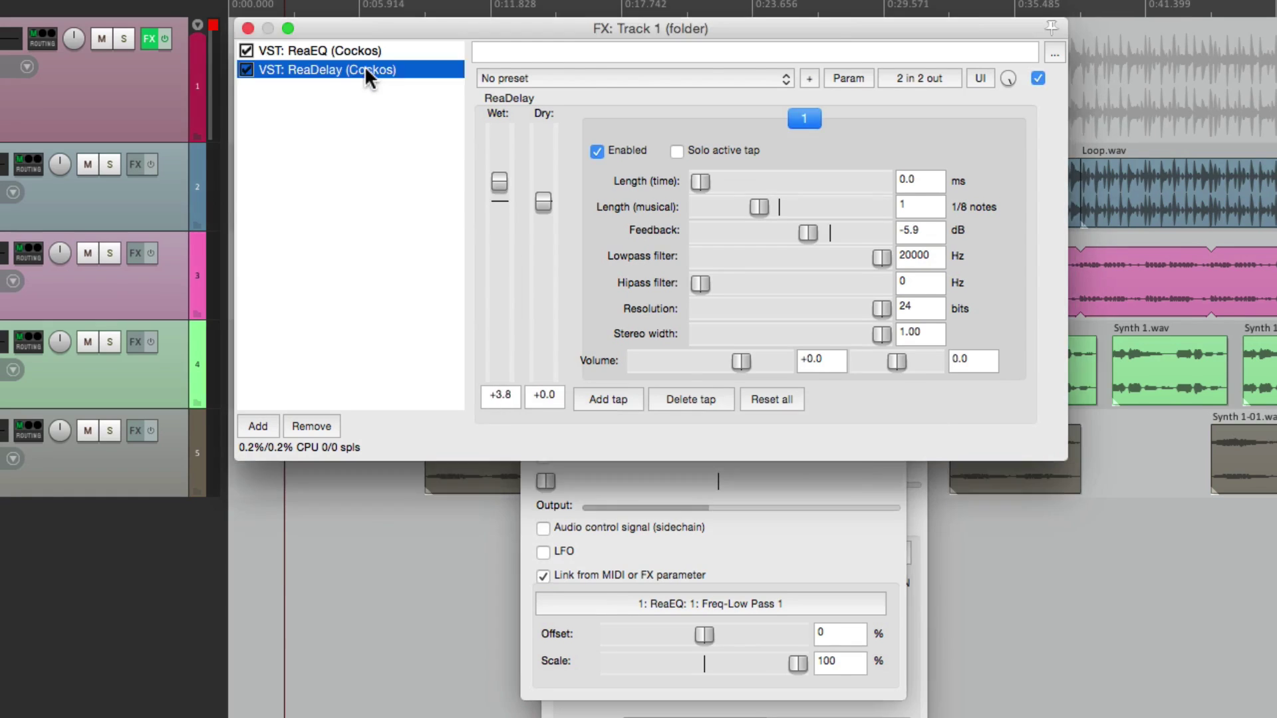
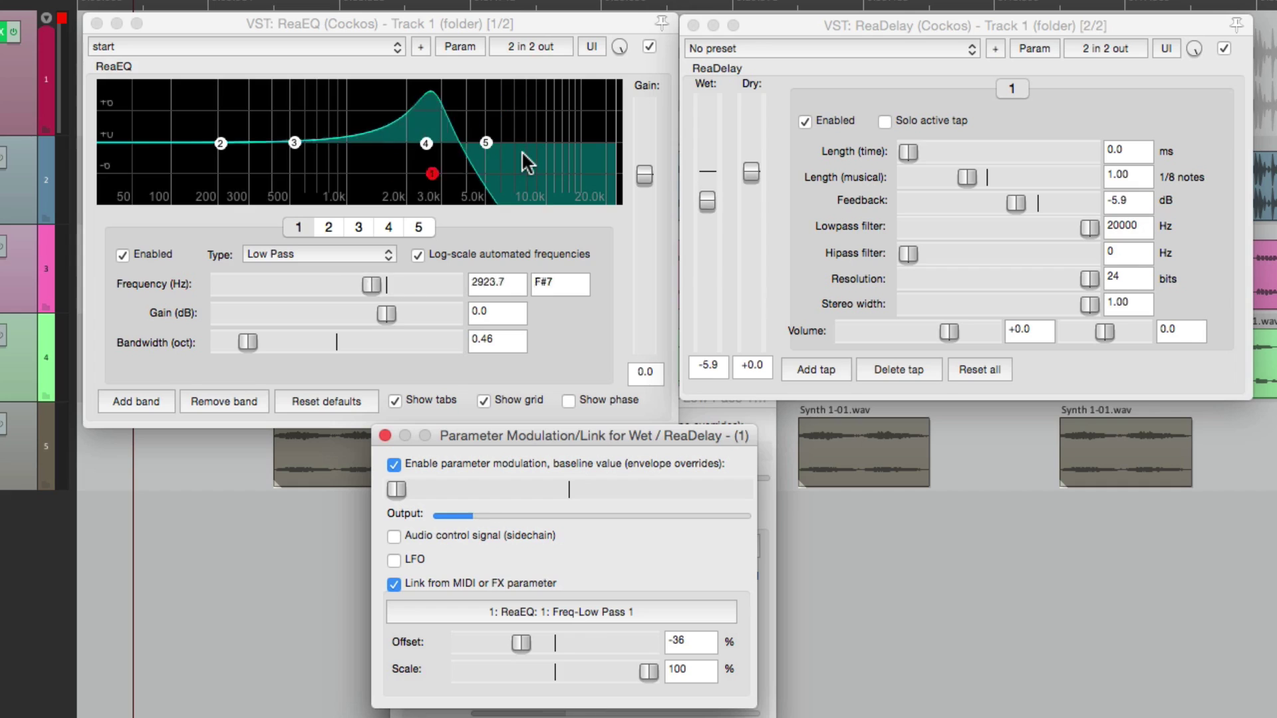
key("space")
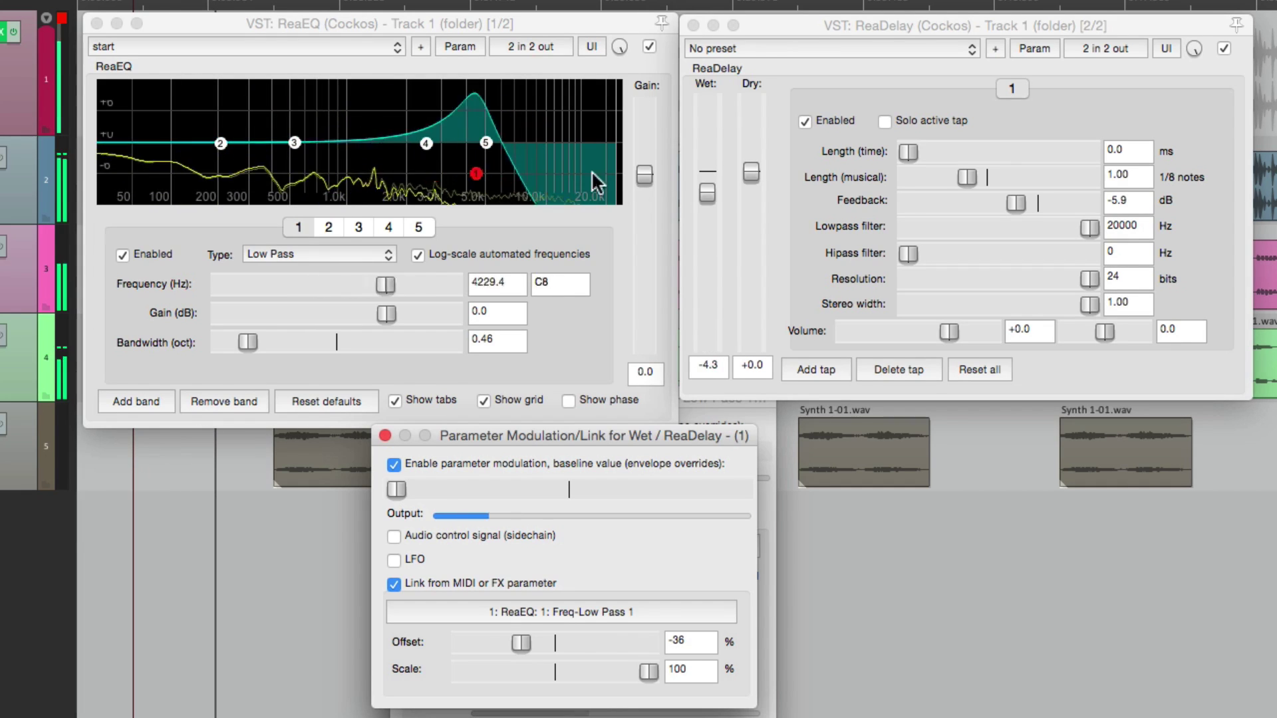
left_click_drag(648, 670, 599, 673)
left_click_drag(398, 490, 441, 488)
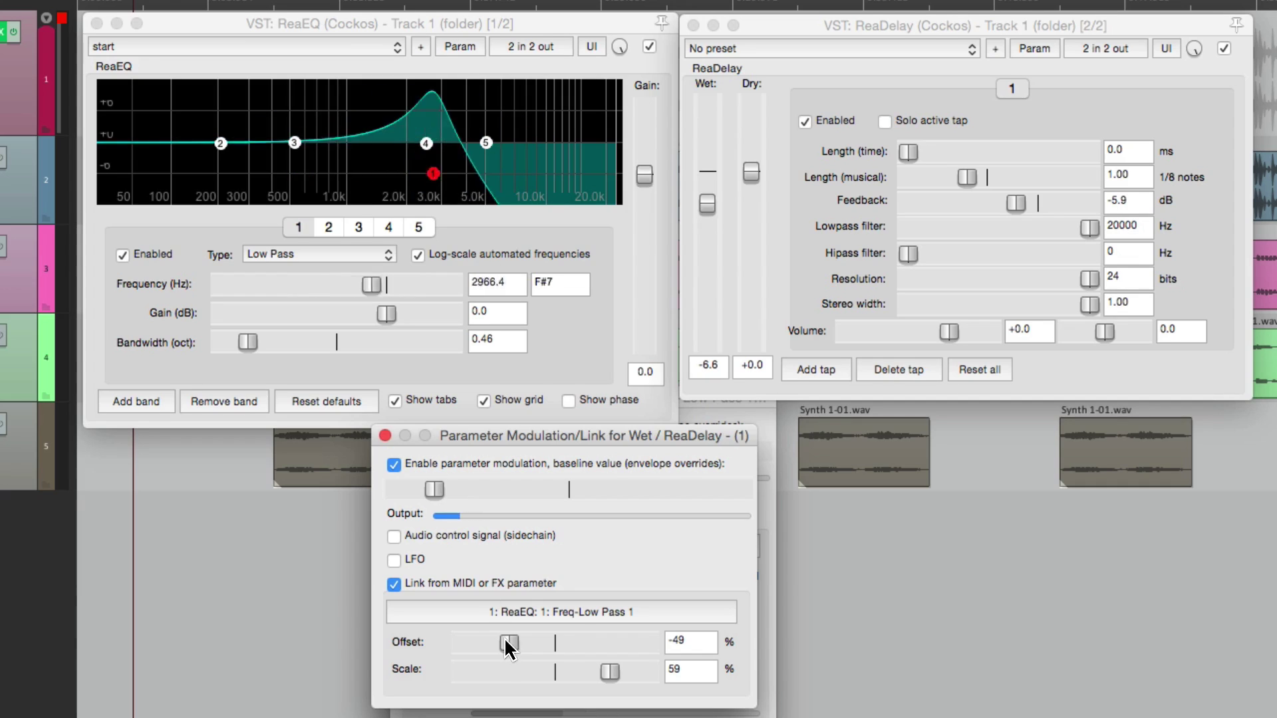
left_click_drag(507, 638, 511, 642)
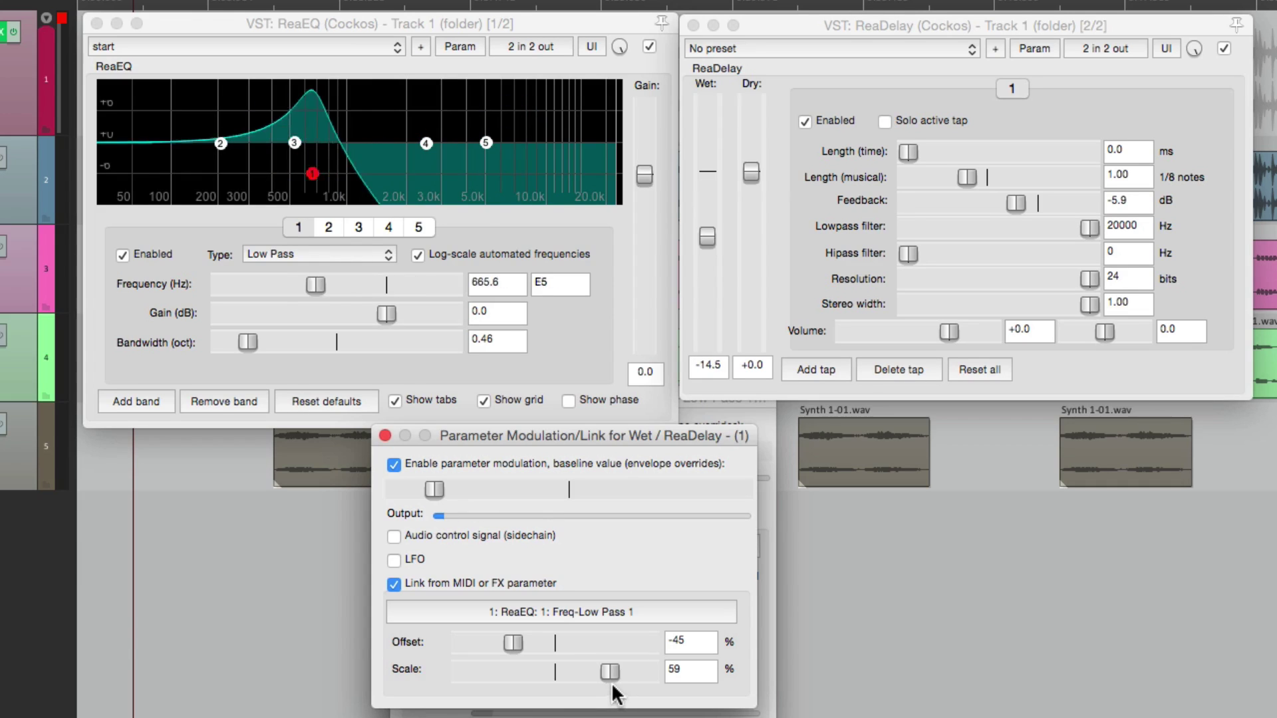
Invert the wet link with a -70% scale, set its offset to 56% and raise the modulation baseline close to maximum
left_click_drag(617, 695, 521, 695)
left_click_drag(521, 649, 598, 645)
left_click_drag(436, 491, 484, 496)
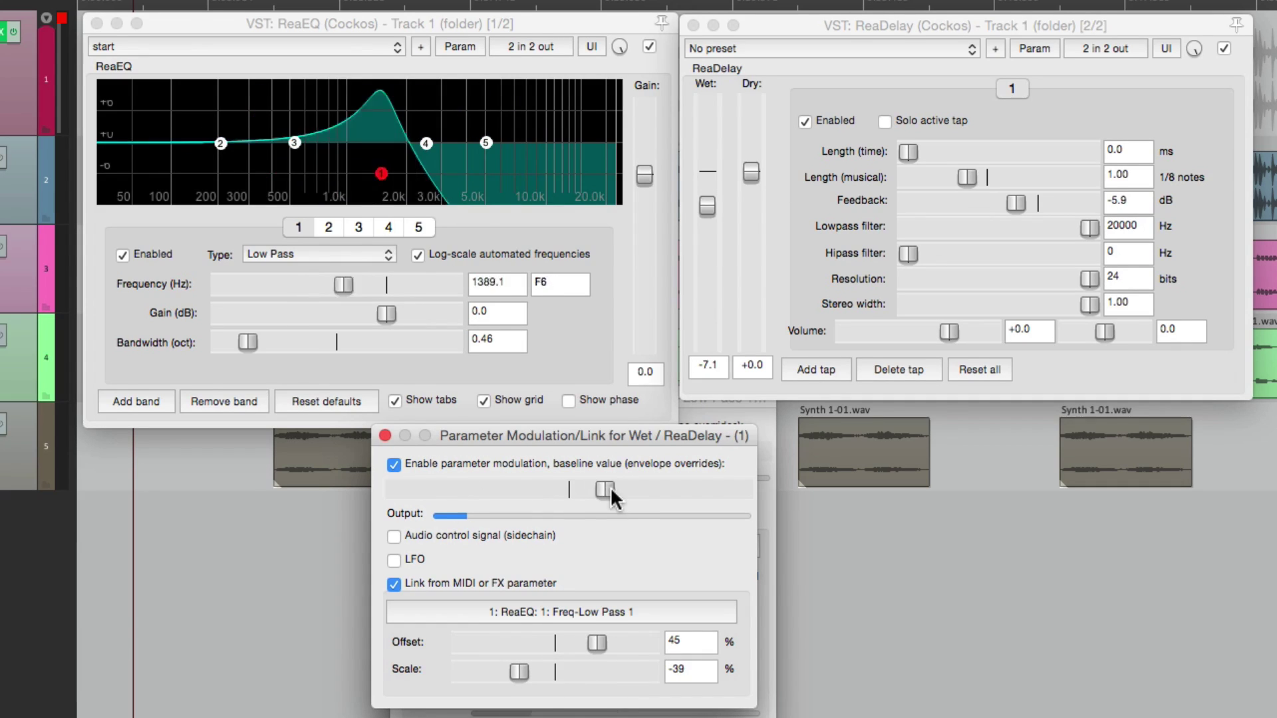
left_click_drag(611, 490, 706, 490)
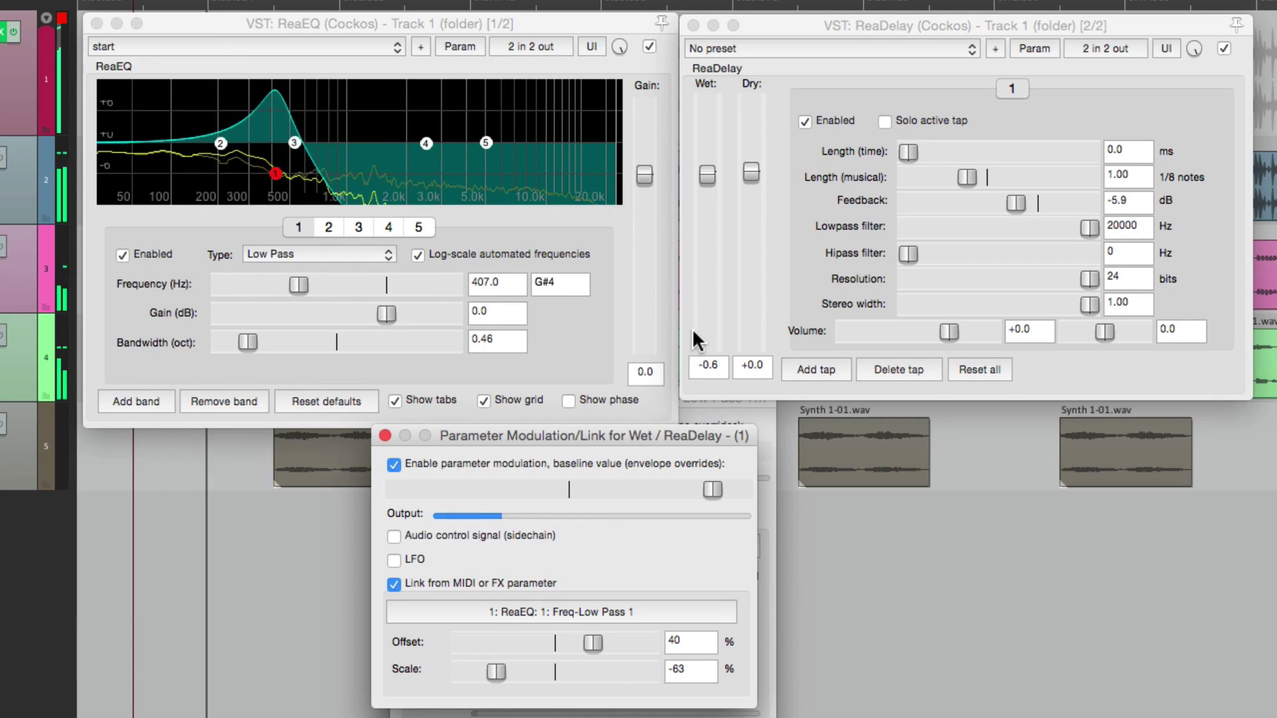
mouse_move(593, 638)
left_mouse_down()
mouse_move(576, 645)
mouse_move(608, 642)
left_mouse_up()
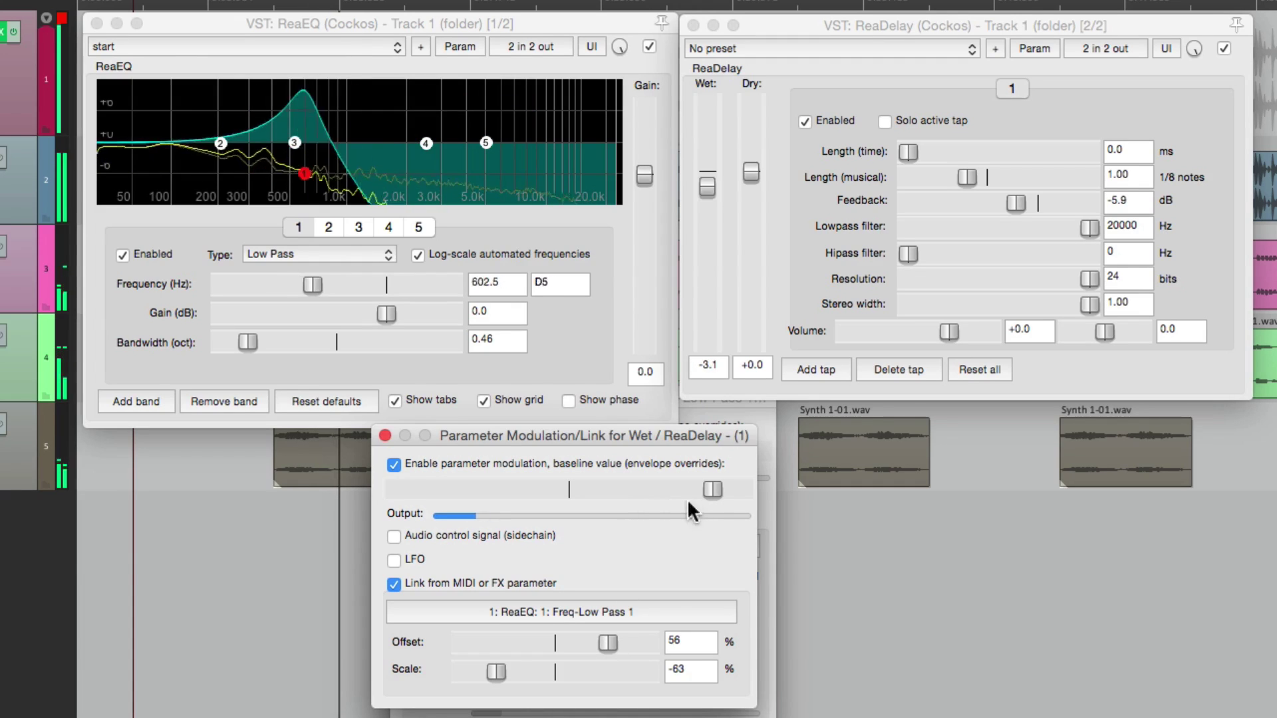
mouse_move(708, 487)
left_mouse_down()
mouse_move(681, 492)
mouse_move(711, 492)
left_mouse_up()
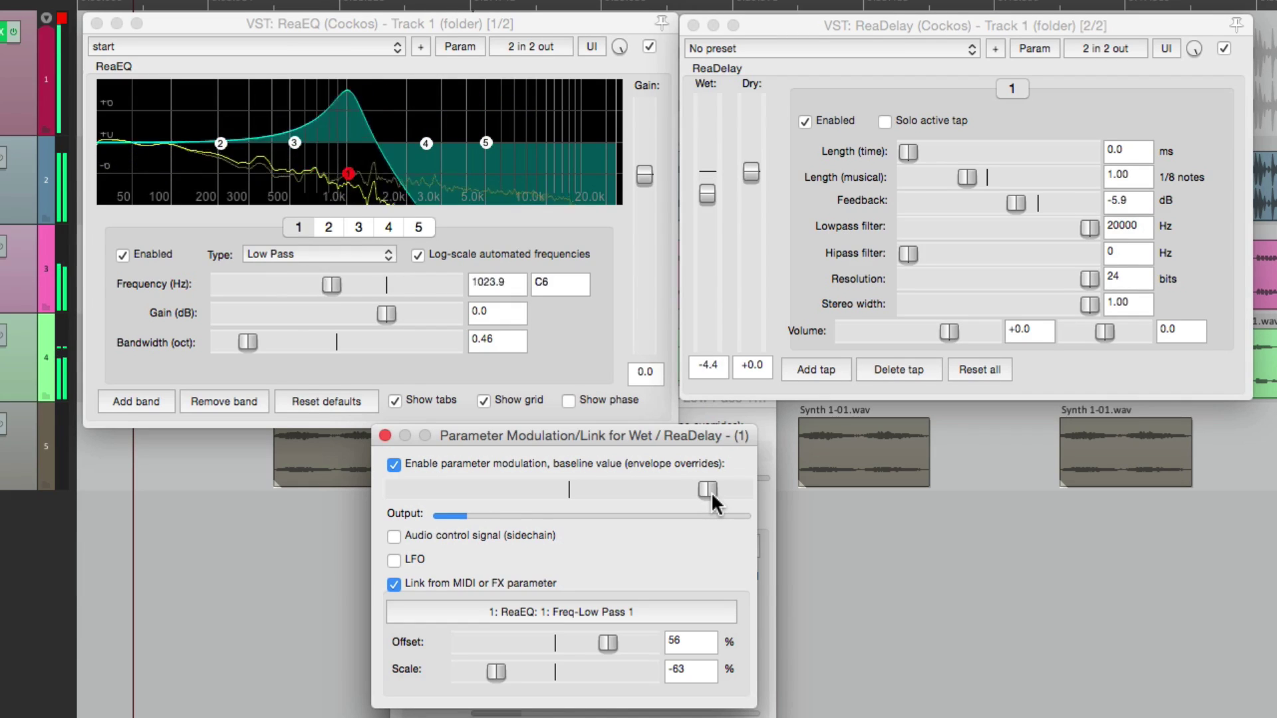
left_click_drag(712, 492, 720, 492)
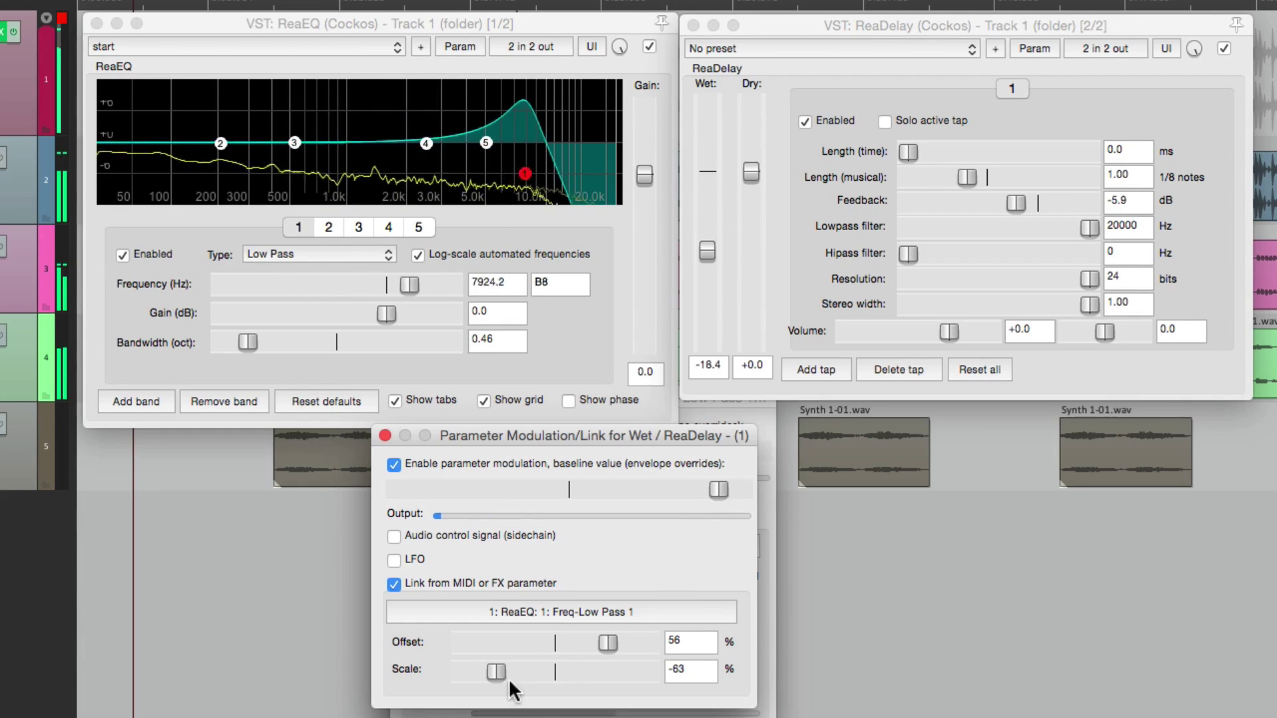
mouse_move(496, 667)
left_mouse_down()
mouse_move(473, 676)
mouse_move(503, 674)
mouse_move(490, 677)
left_mouse_up()
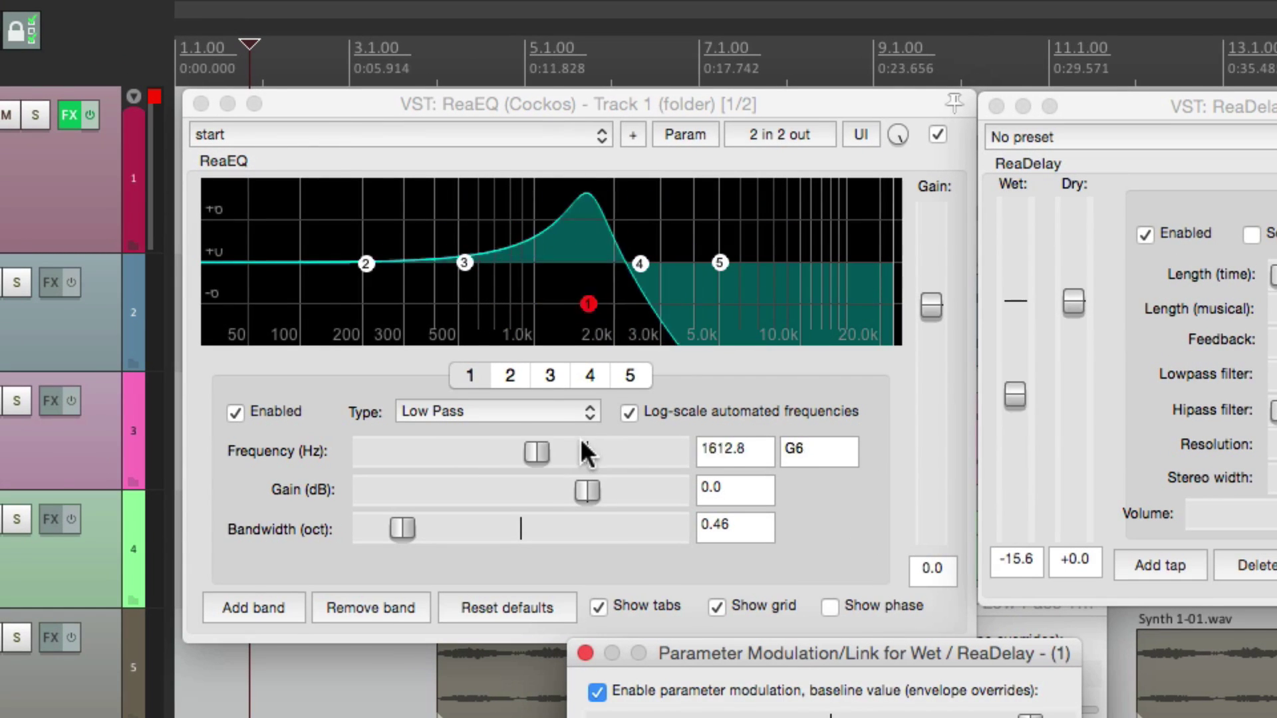
Show ReaEQ's low-pass frequency and ReaDelay's wet level as knobs in track 1's controls
left_click(515, 449)
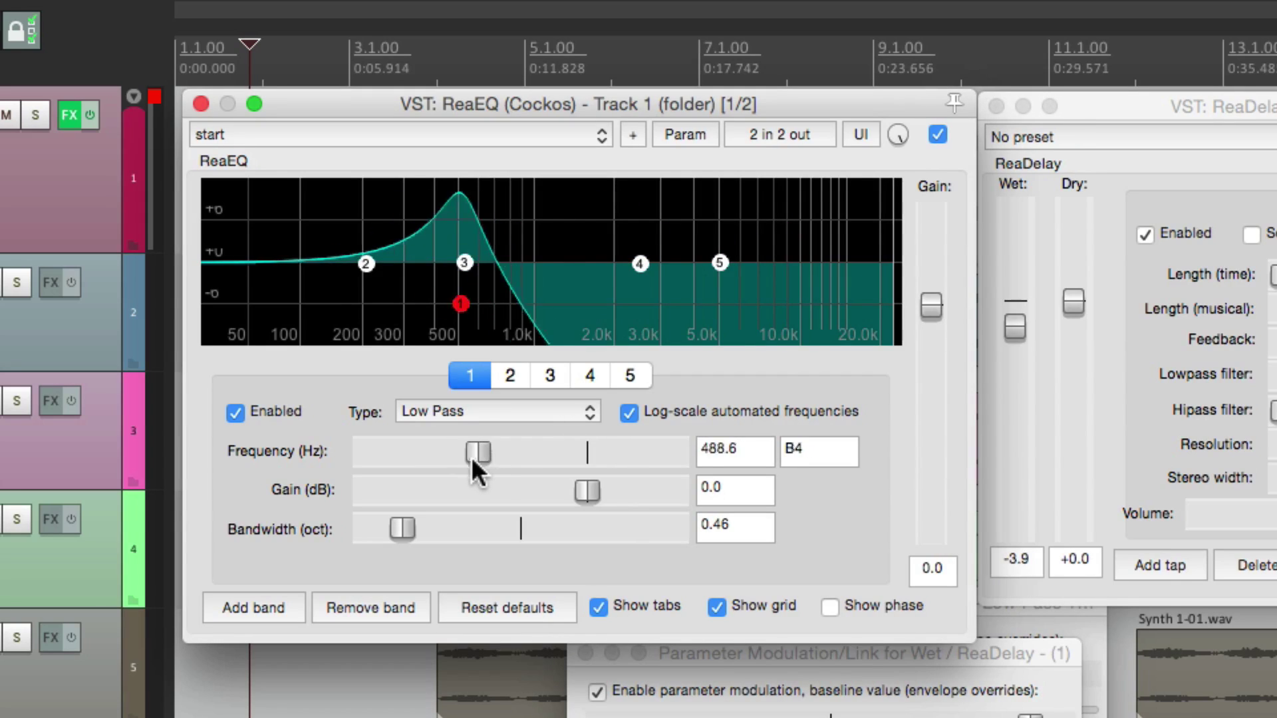
left_click(684, 136)
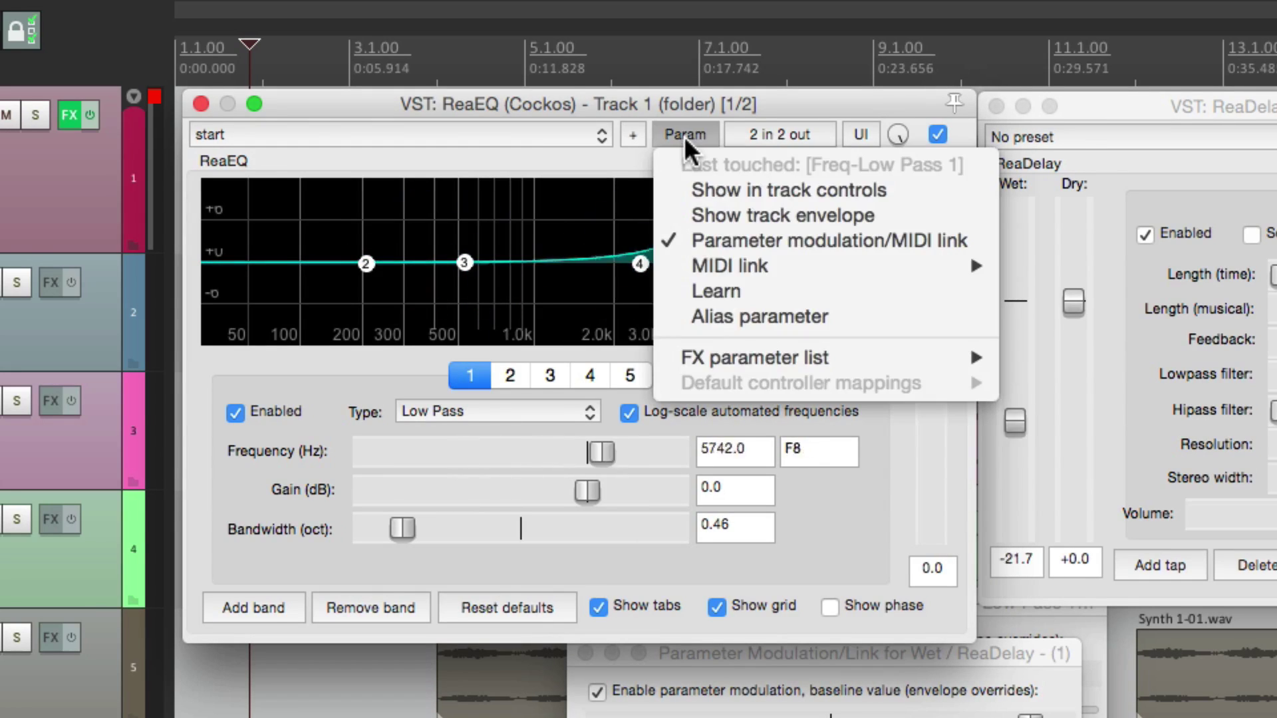
left_click(685, 190)
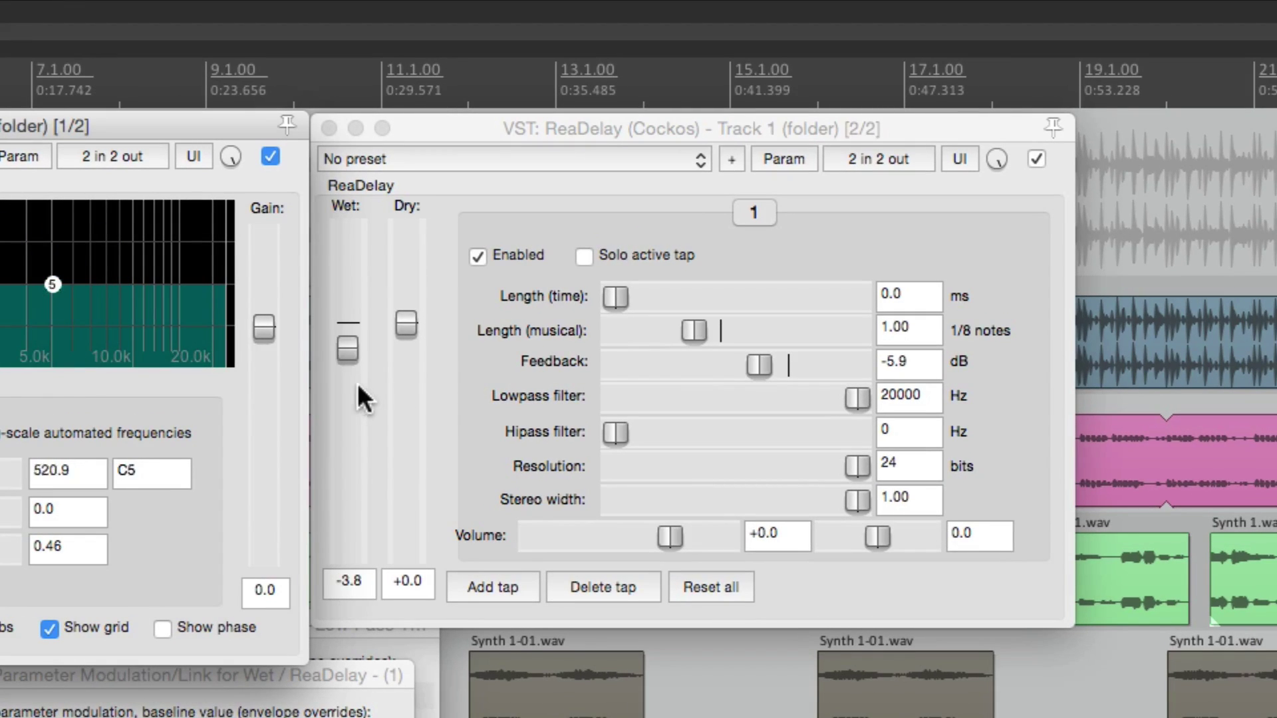
left_click(353, 395)
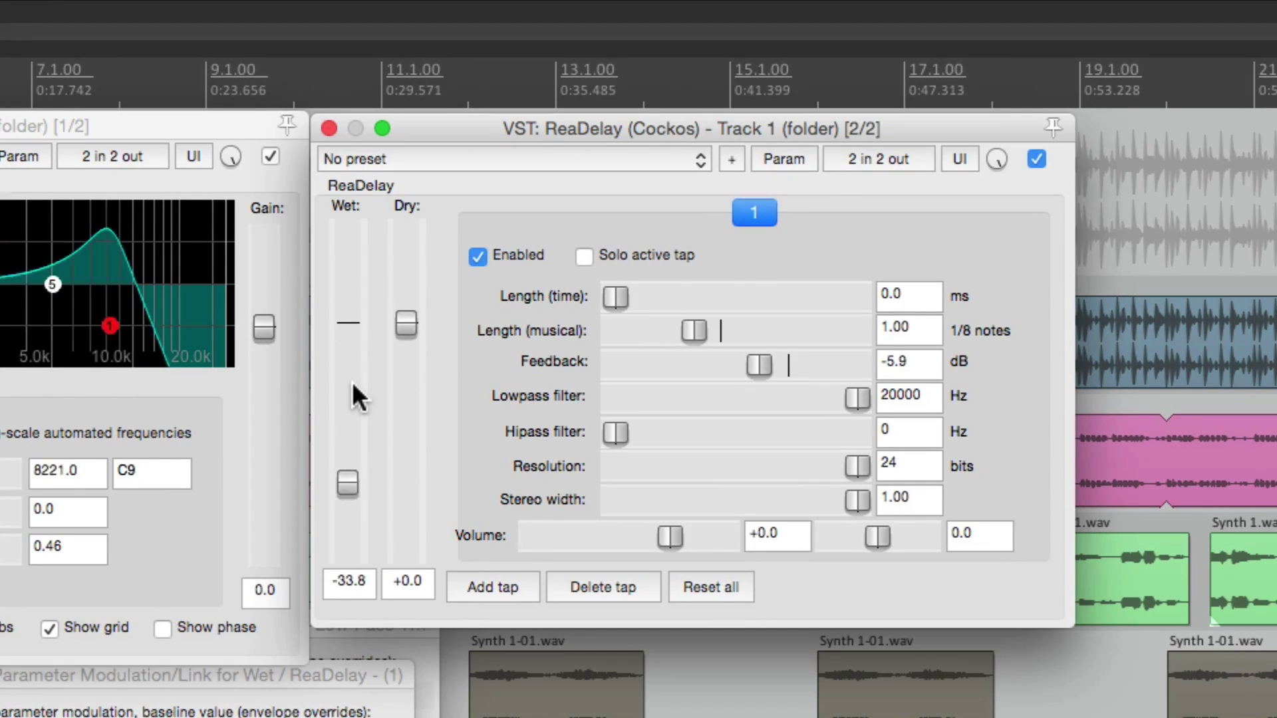
left_click(781, 160)
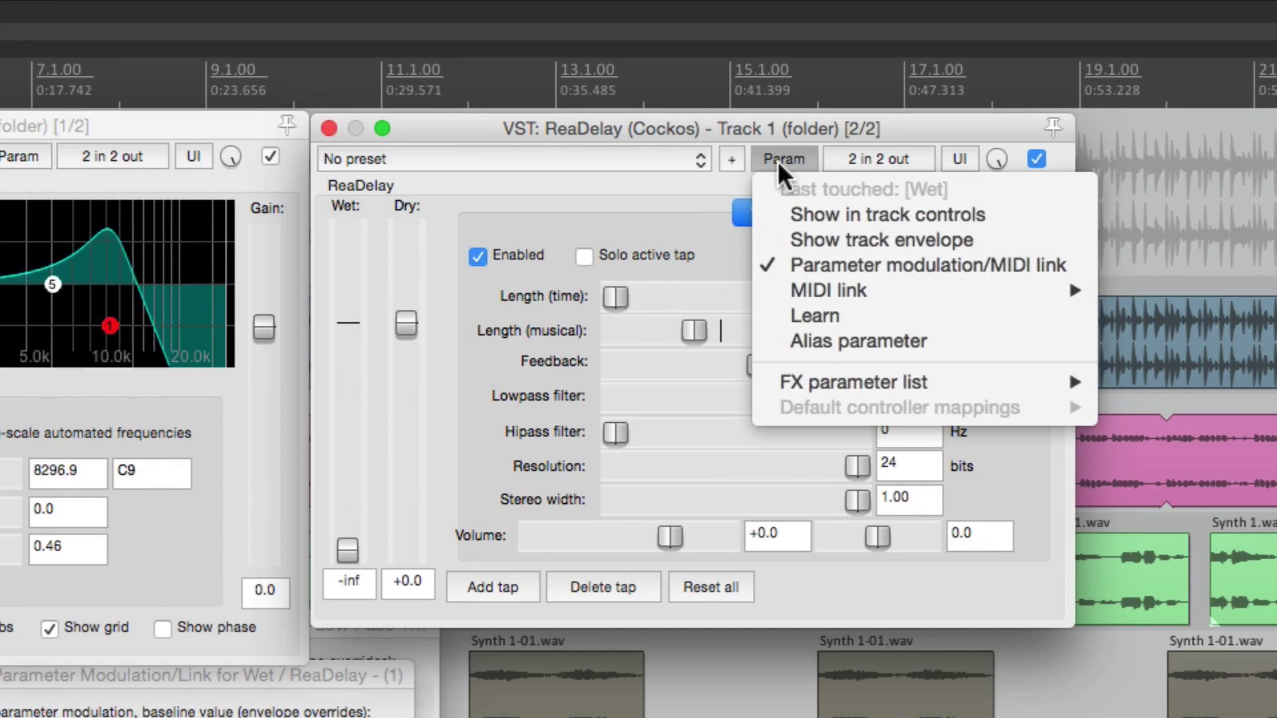
left_click(786, 214)
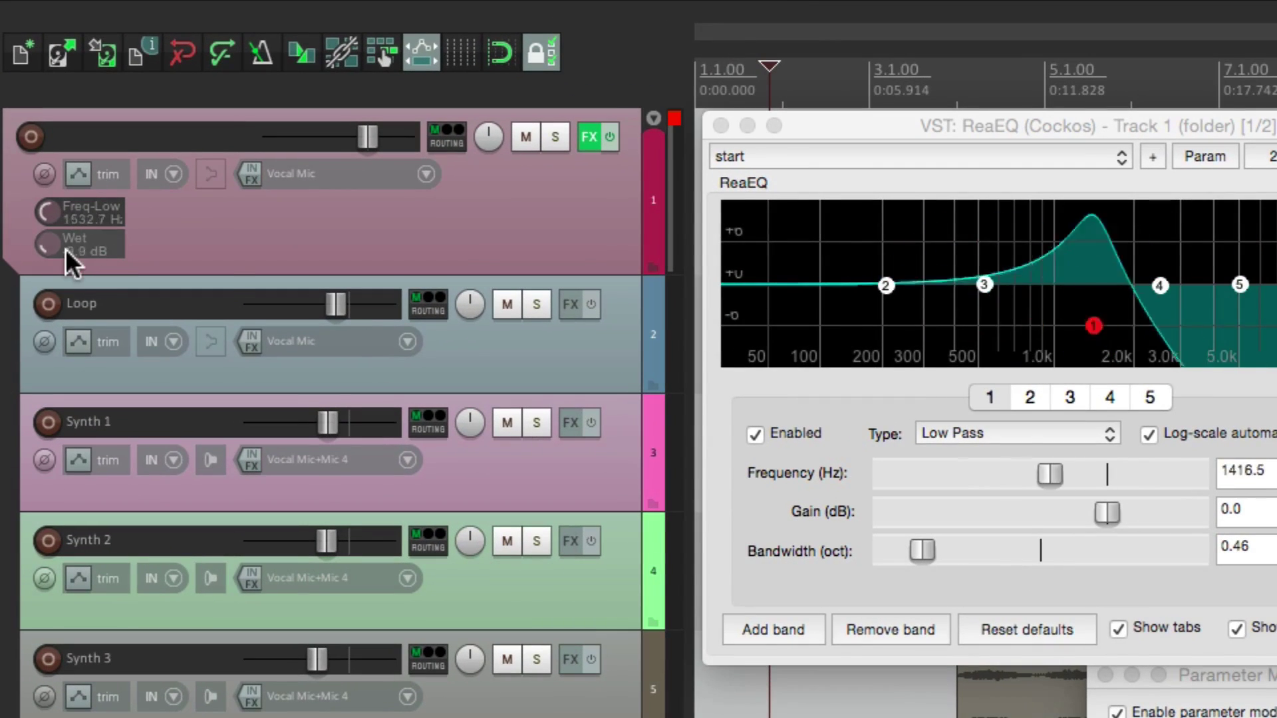
mouse_move(66, 250)
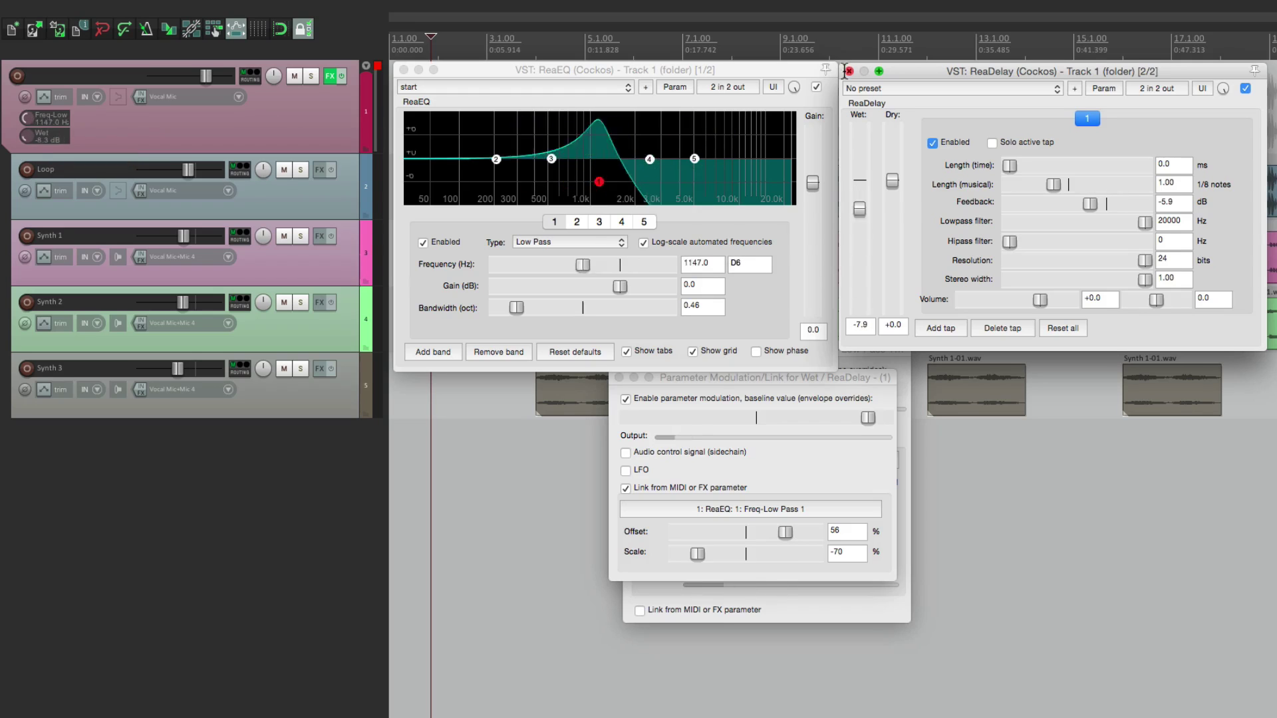
Close the floating plugin and parameter modulation windows and play the project to audition both modulated track controls
left_click(849, 71)
left_click(403, 69)
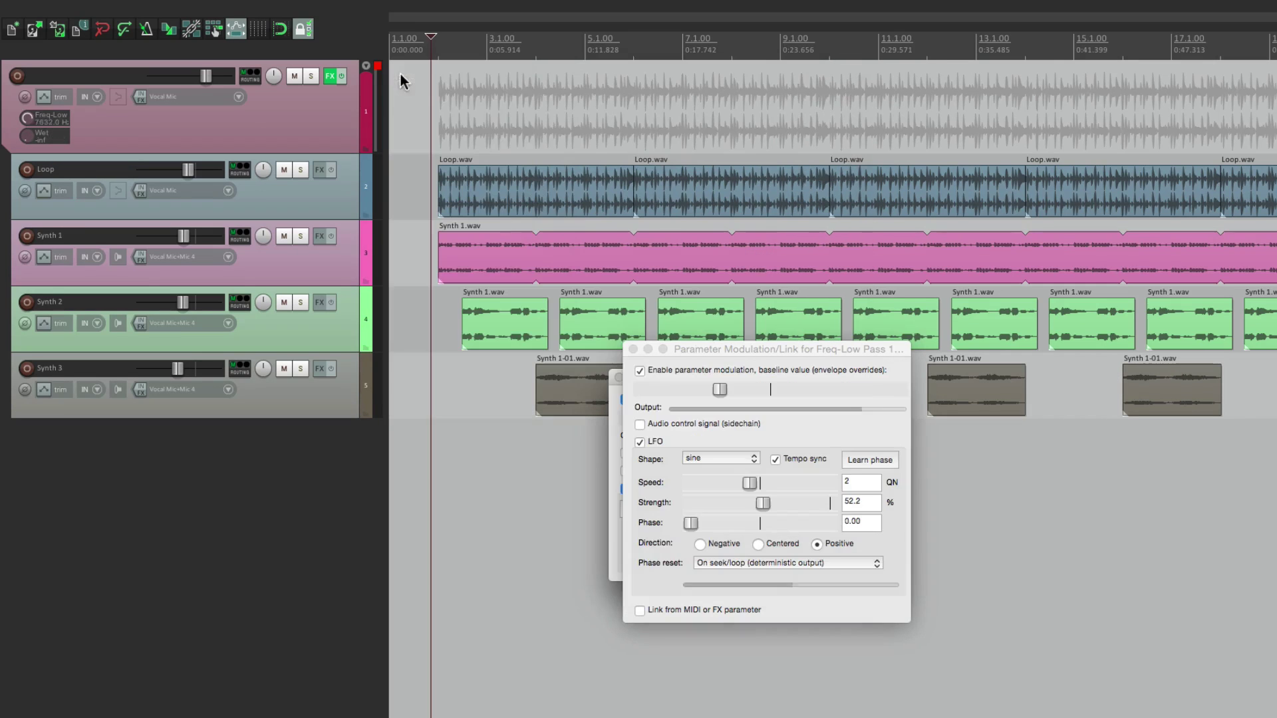
left_click(633, 349)
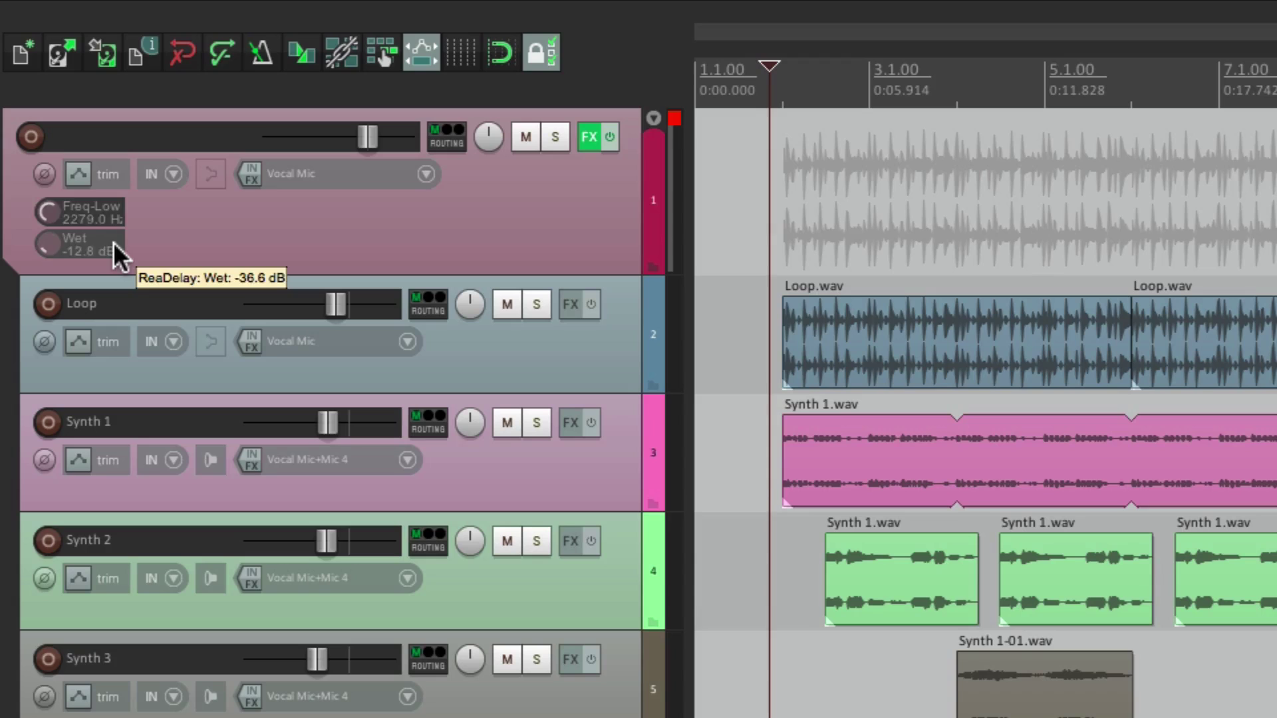
key("space")
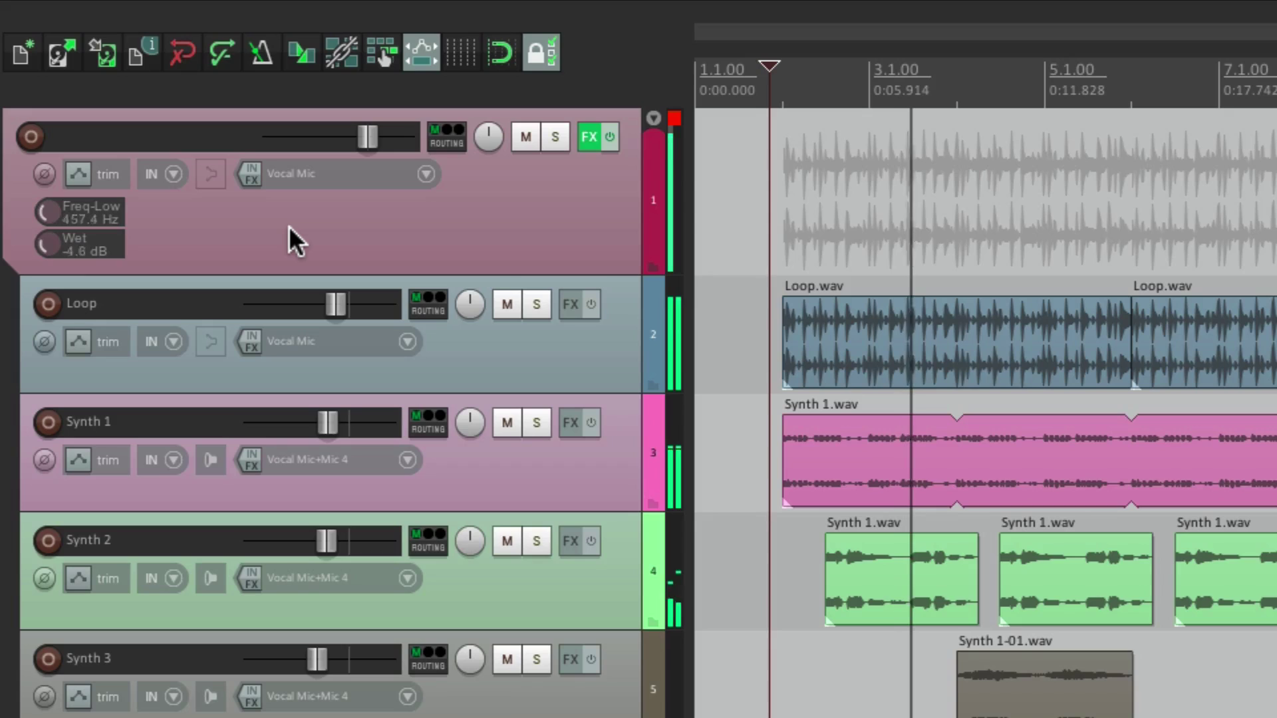
key("space")
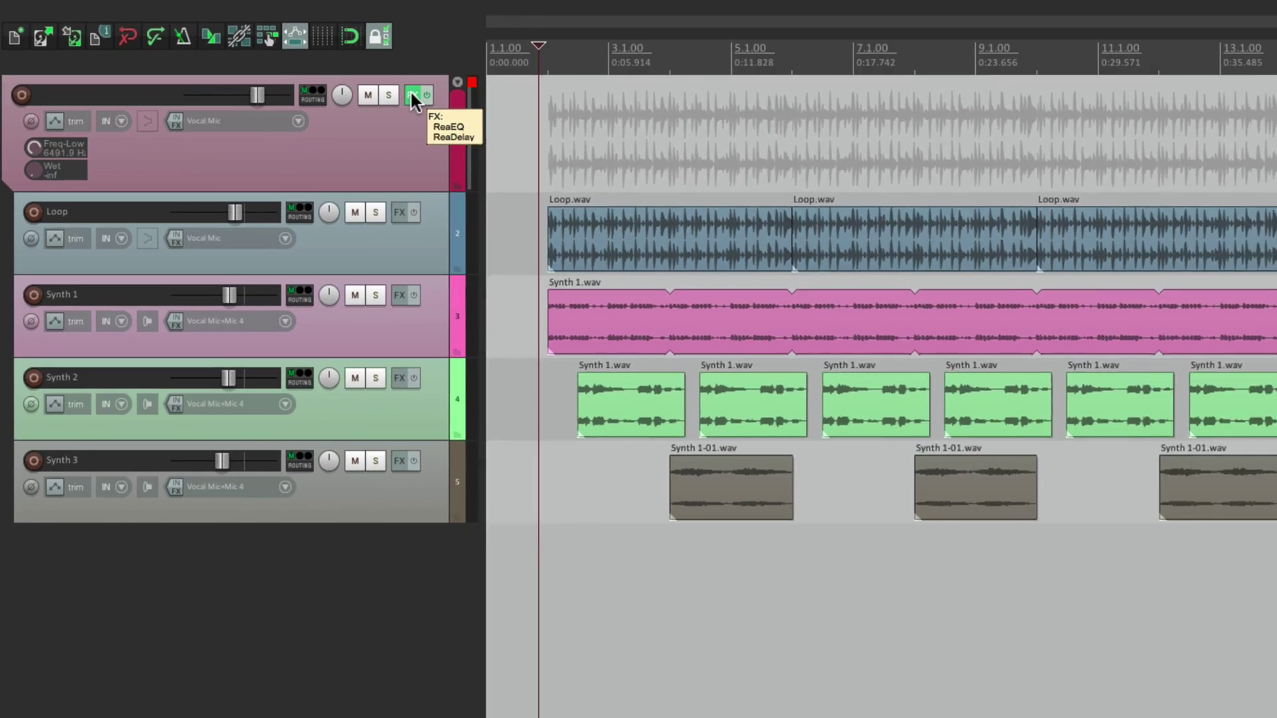
Remove ReaDelay from track 1's effect chain
left_click(549, 128)
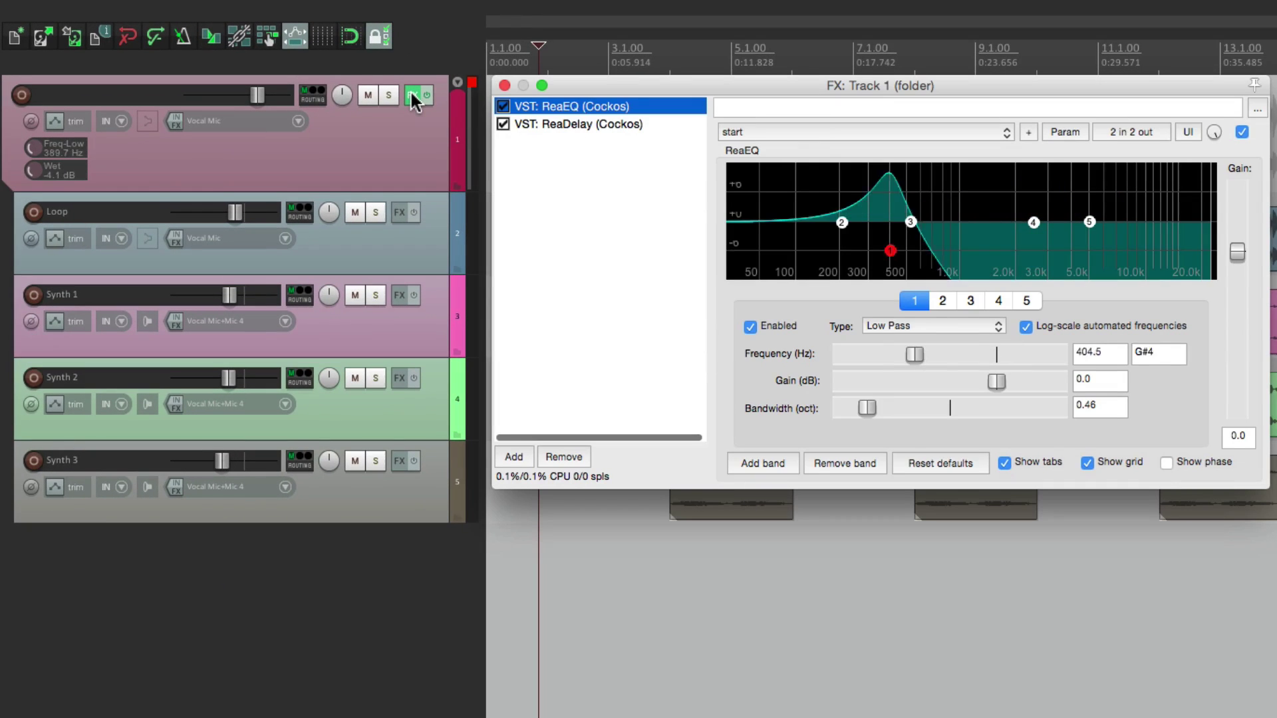
left_click(557, 125)
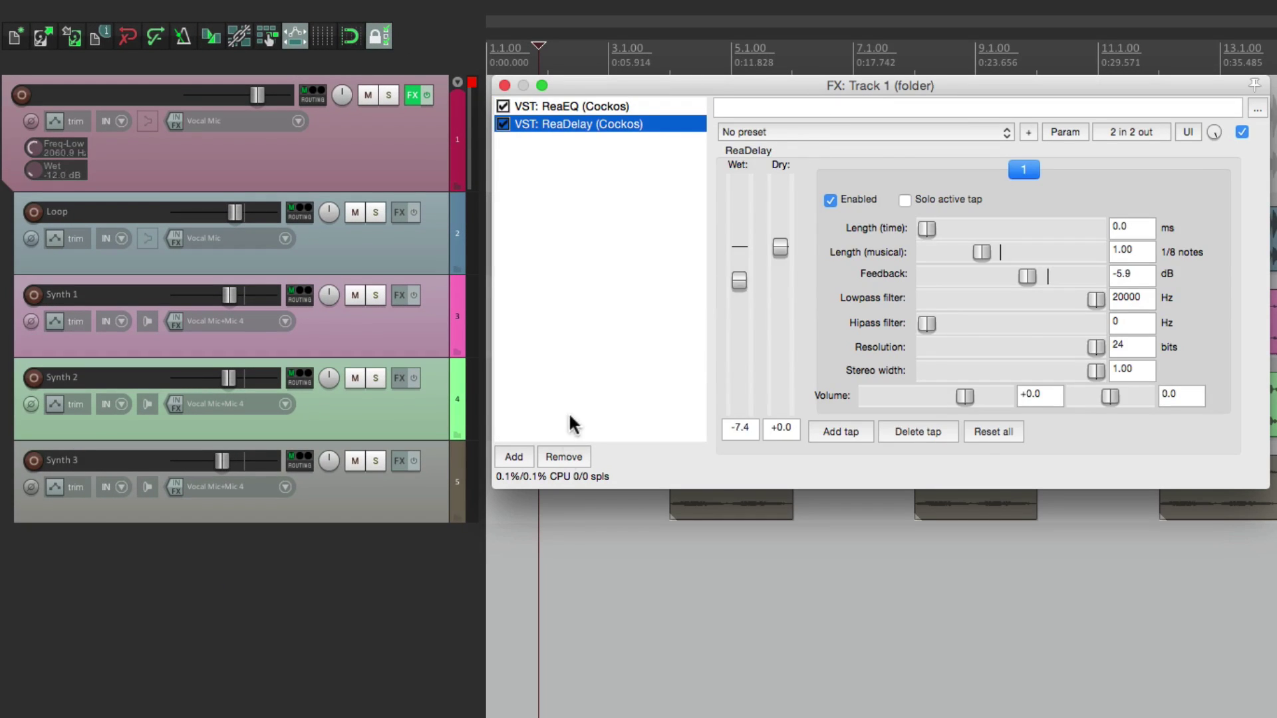
left_click(564, 457)
Copy track 1's modulated ReaEQ onto the first Loop.wav item as an item effect and clear track 1's own effect chain
left_click_drag(585, 86, 310, 262)
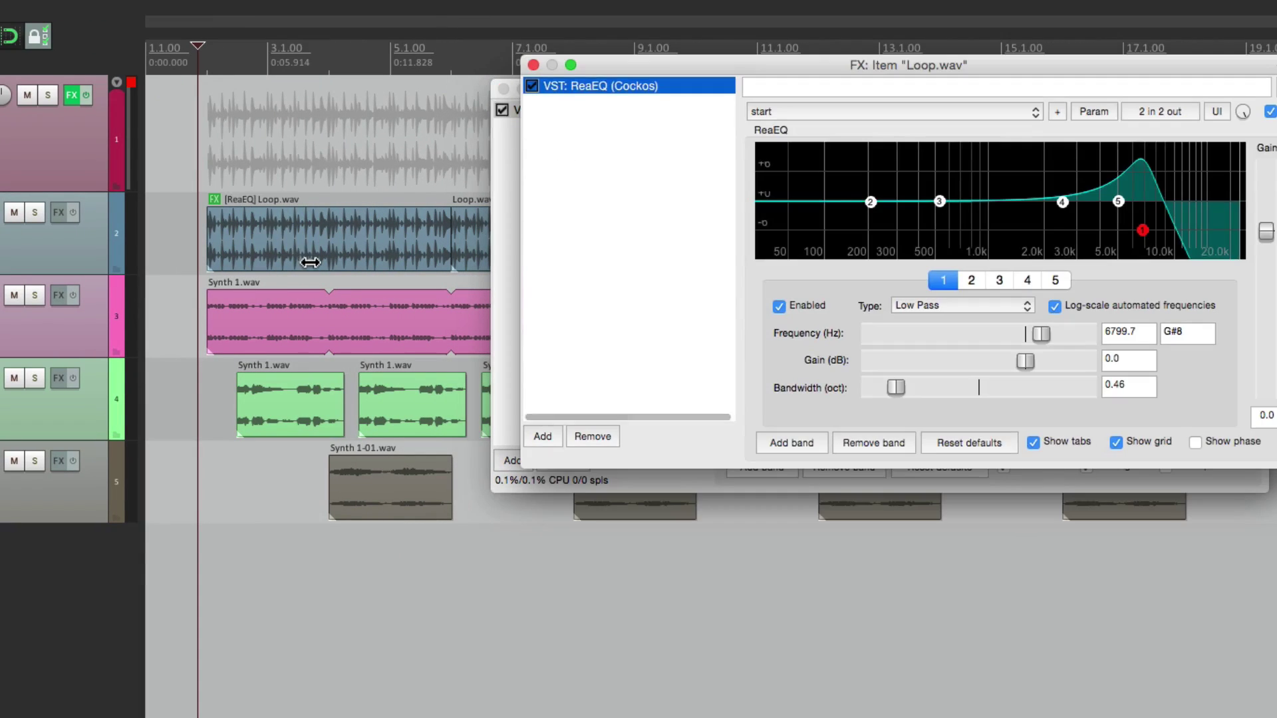
left_click(532, 66)
left_click(504, 88)
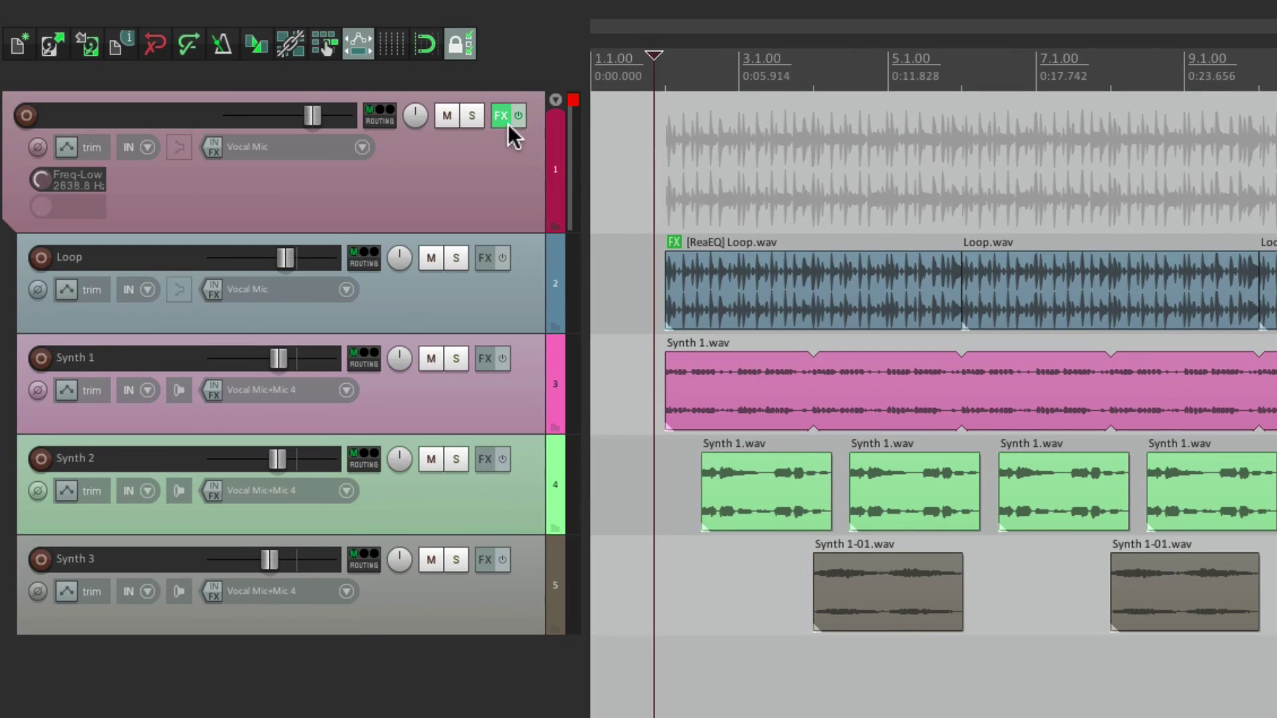
left_click(504, 121, "alt")
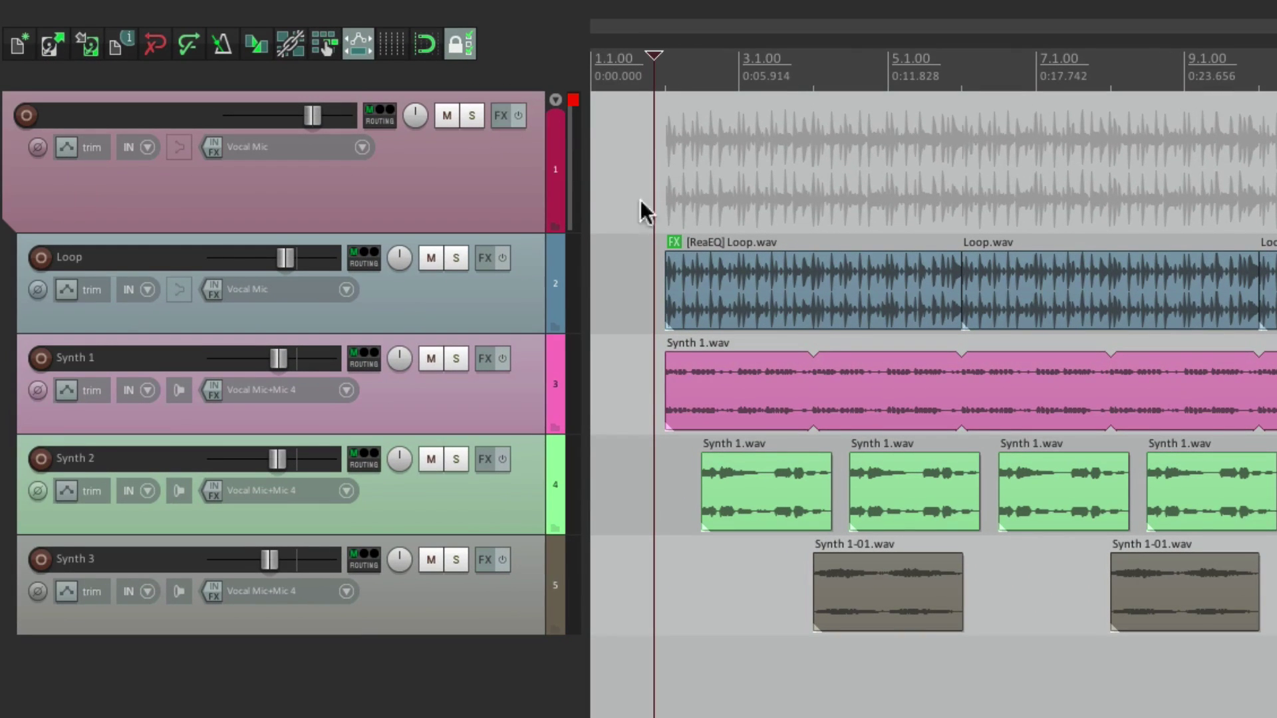
left_click(715, 307)
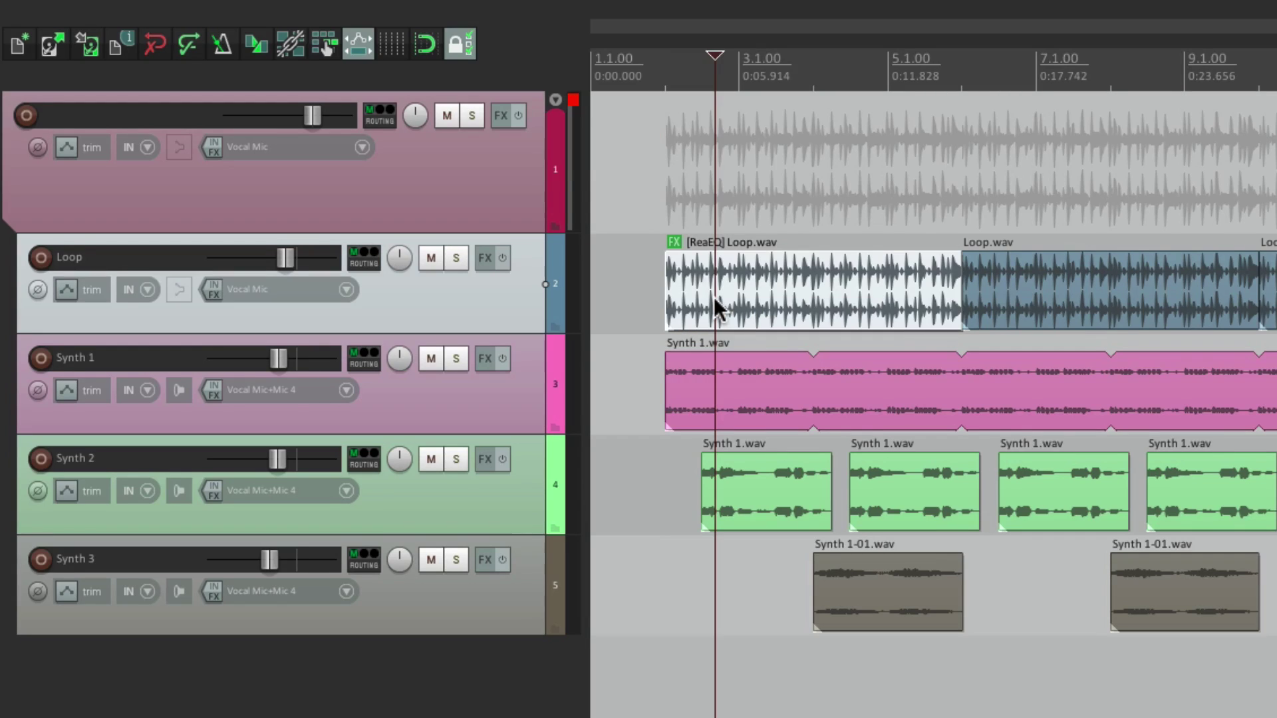
left_click(1073, 283)
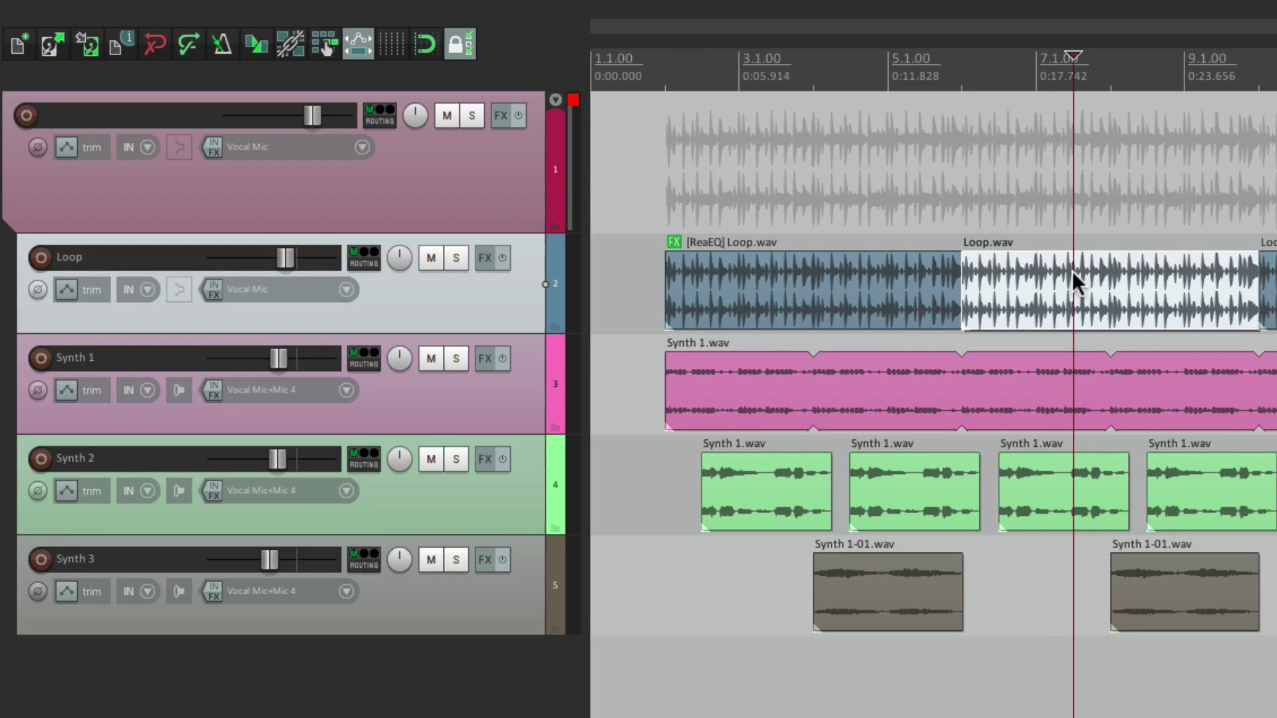
left_click(795, 300)
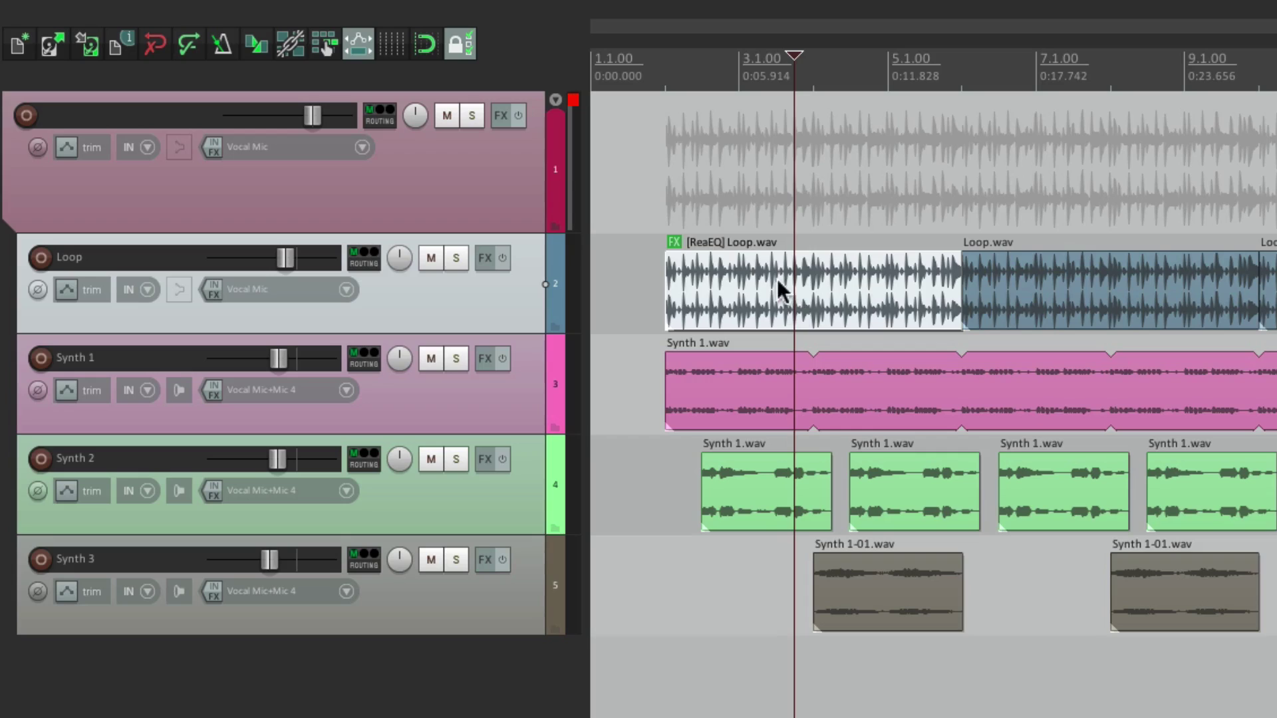
Play from before the first Loop.wav item while watching its ReaEQ in a floating window, and audition the passage from measure 5 into the second item
left_click(644, 289)
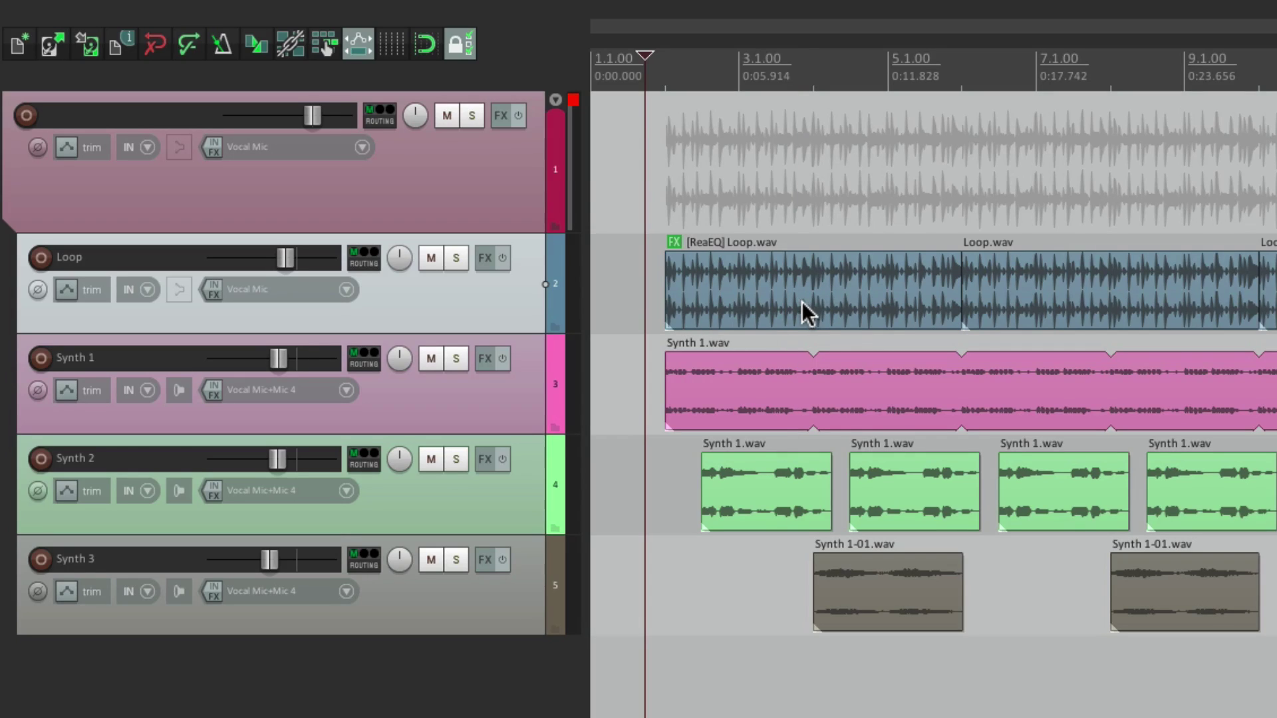
key("space")
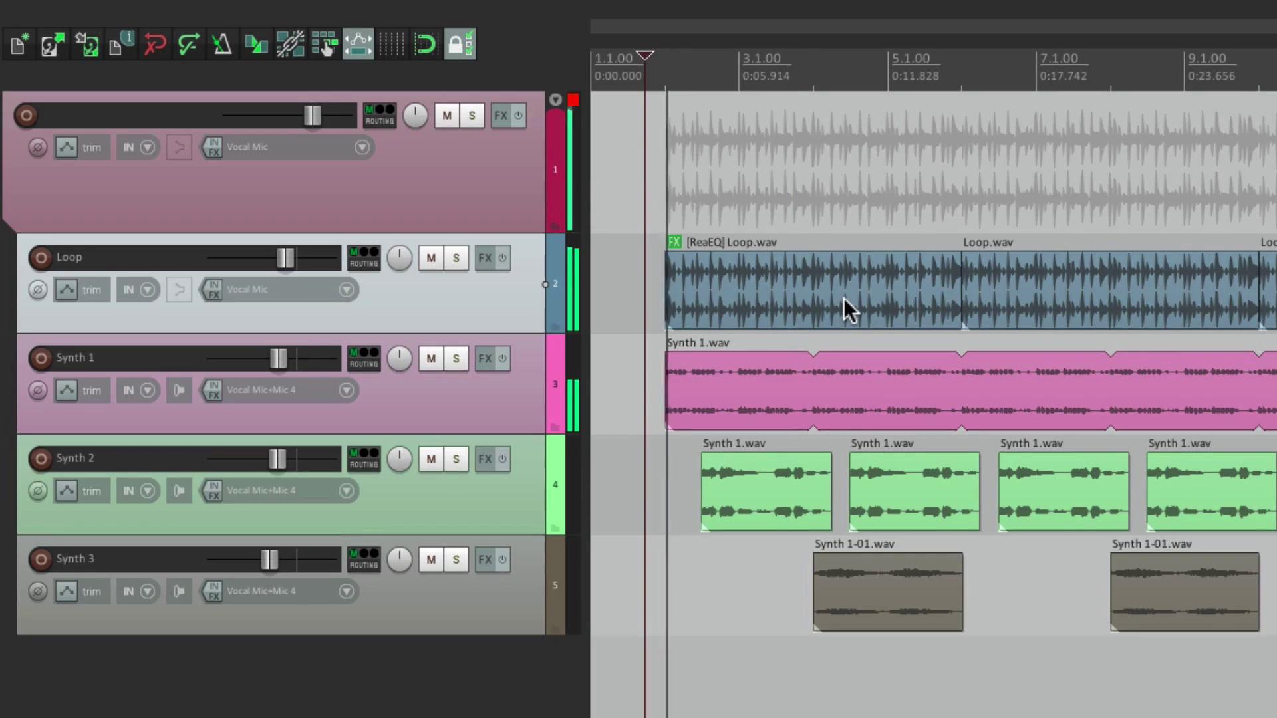
left_click(675, 242)
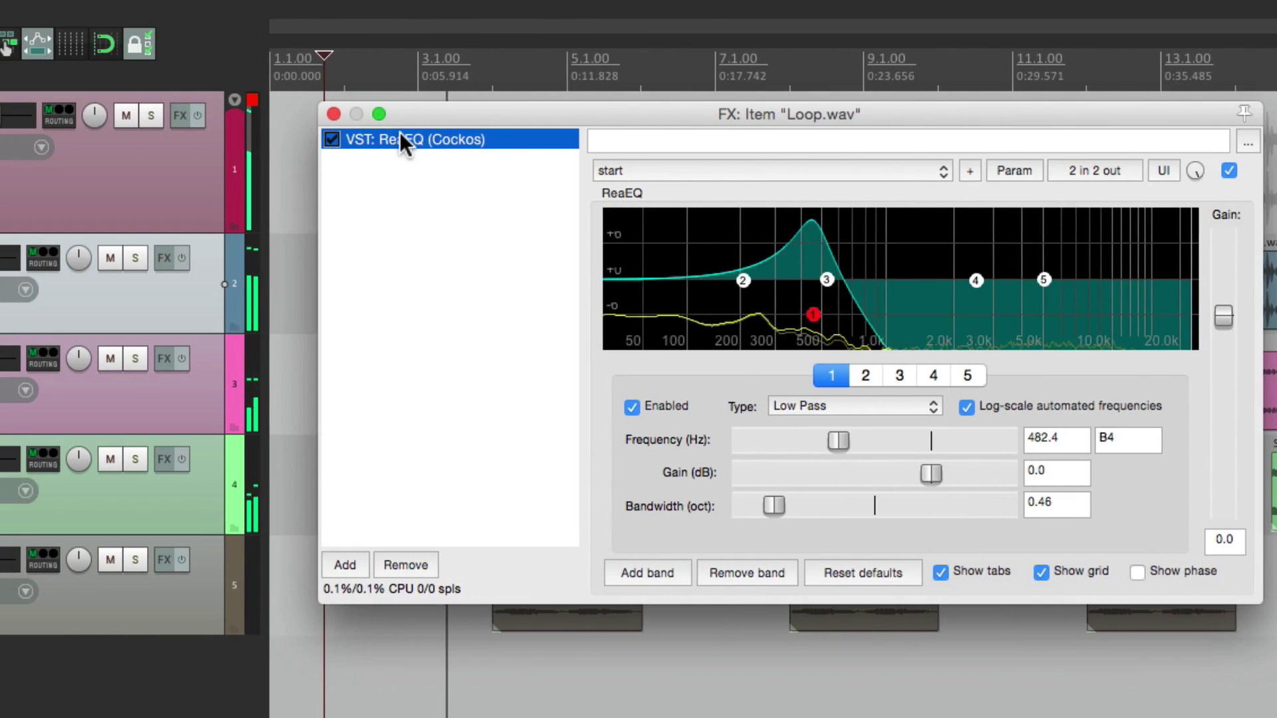
double_click(400, 133)
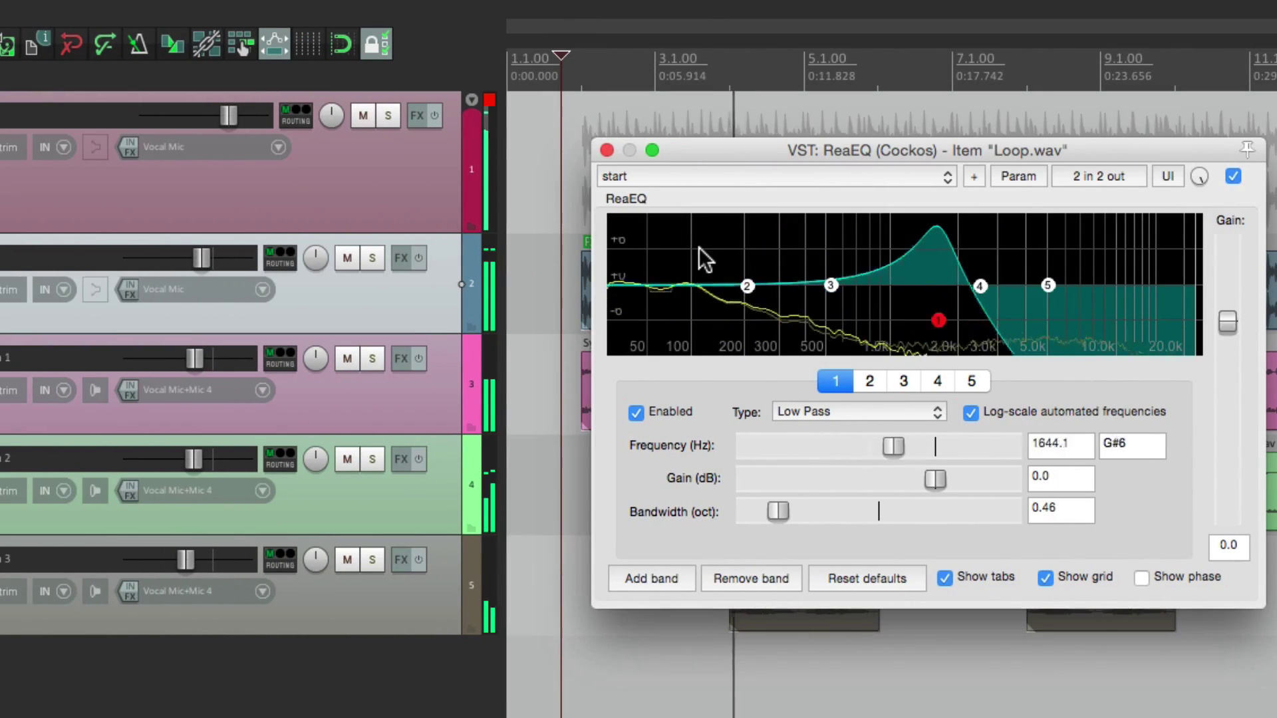
left_click(607, 151)
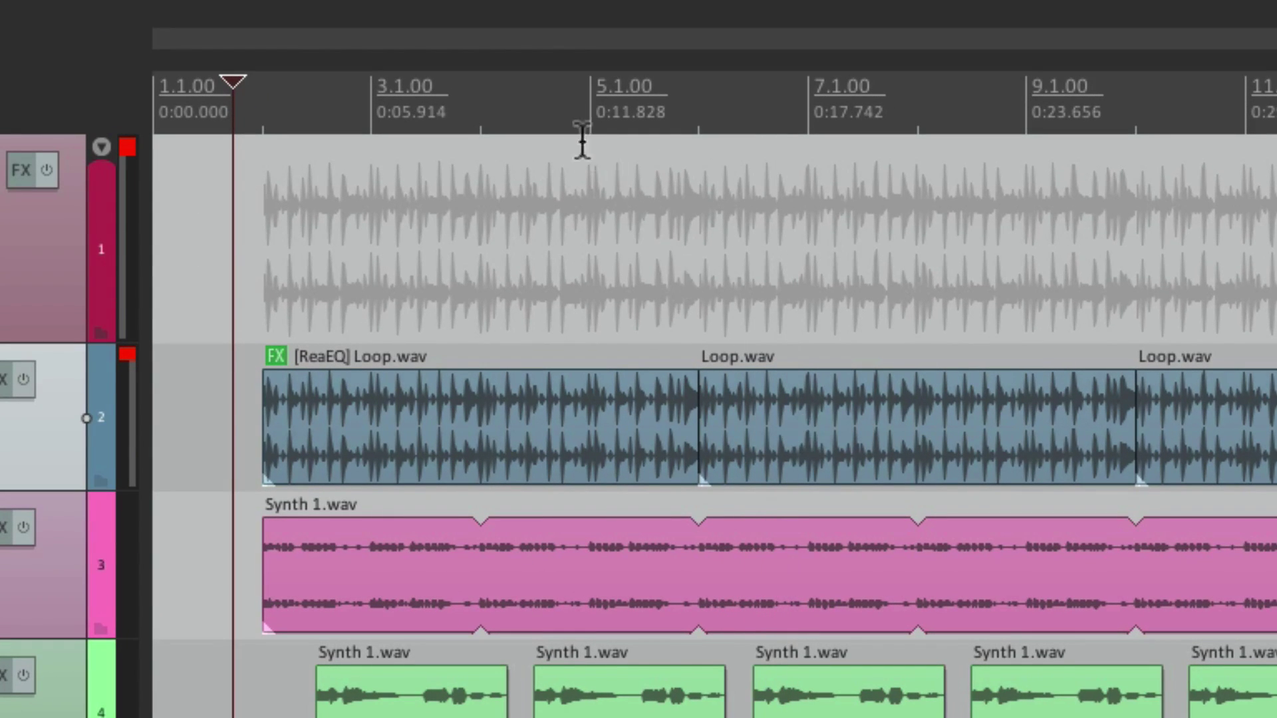
left_click(589, 114)
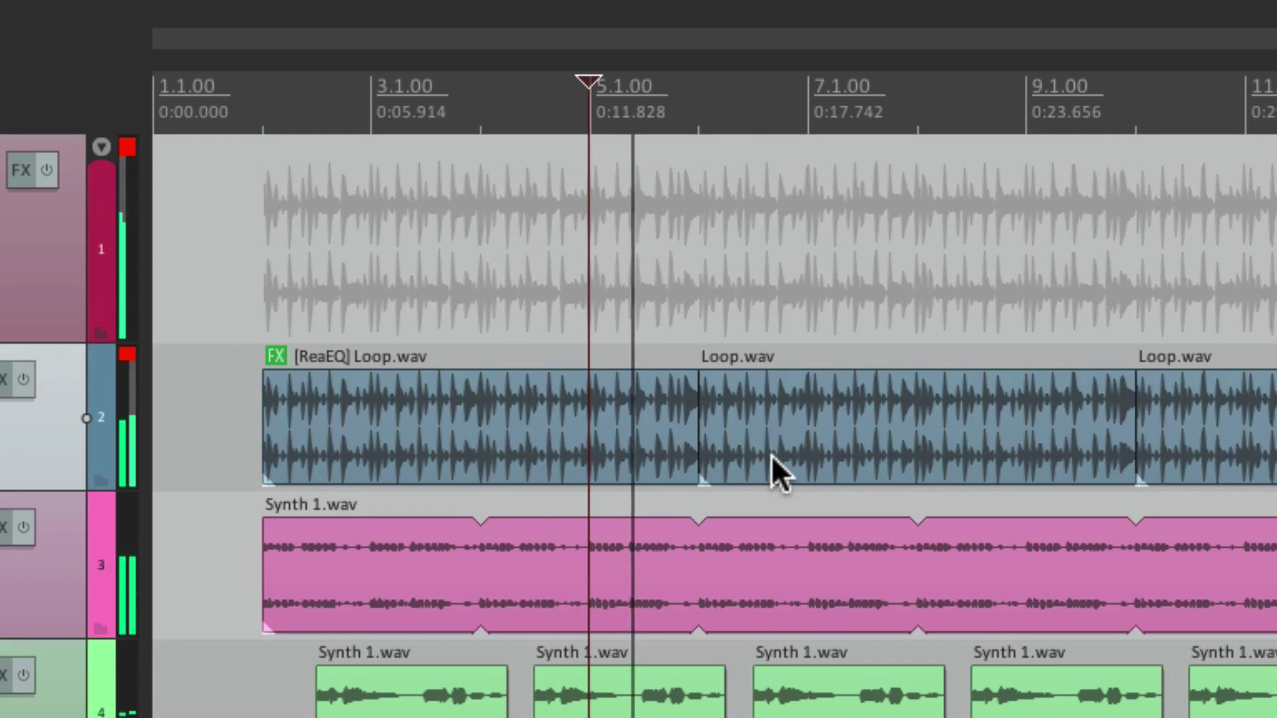